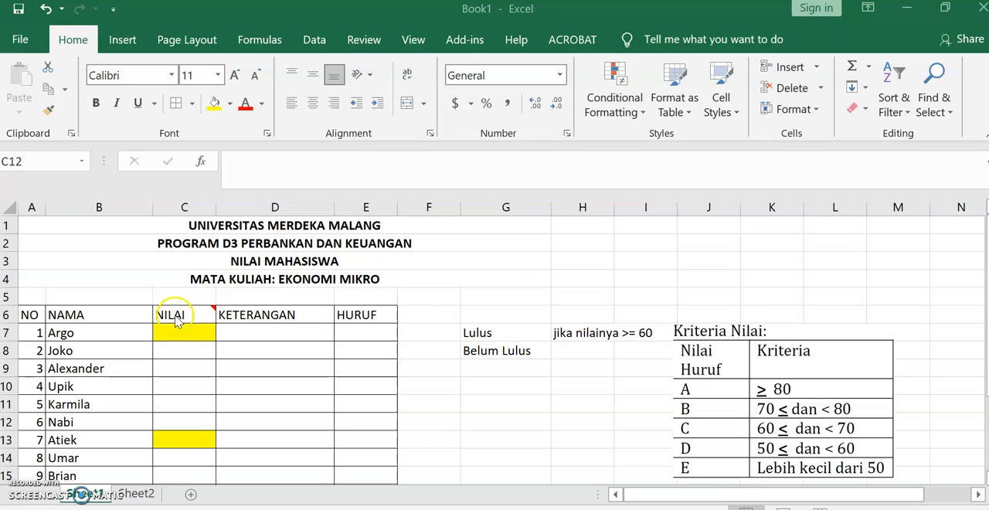
# - Edit the comment on the NILAI header cell C6 so its text reads "Nilai Akhir"
pyautogui.moveTo(177, 313)
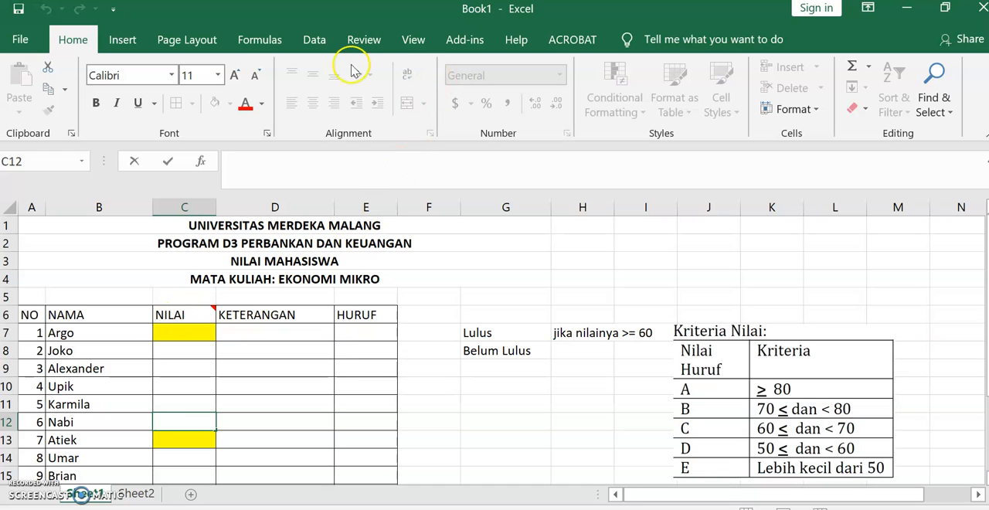
pyautogui.click(191, 315)
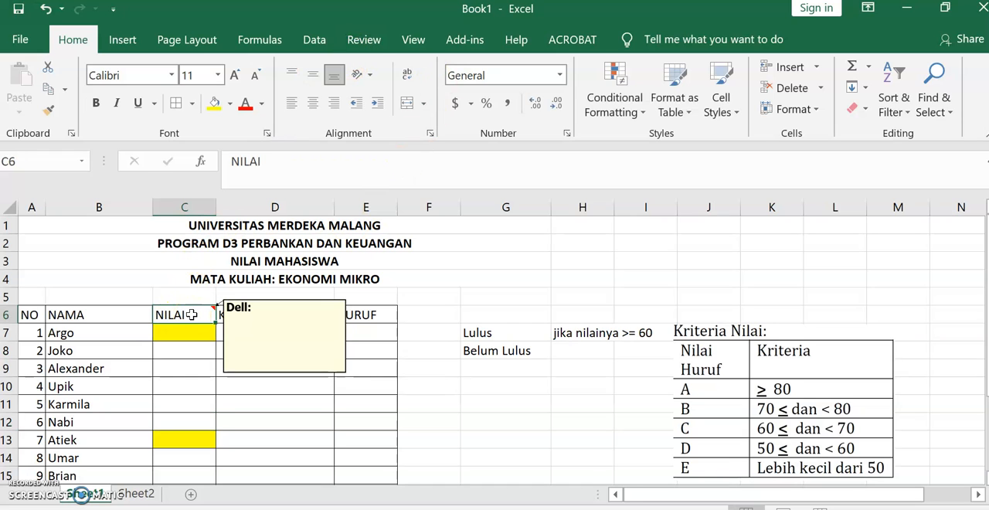
pyautogui.click(315, 39)
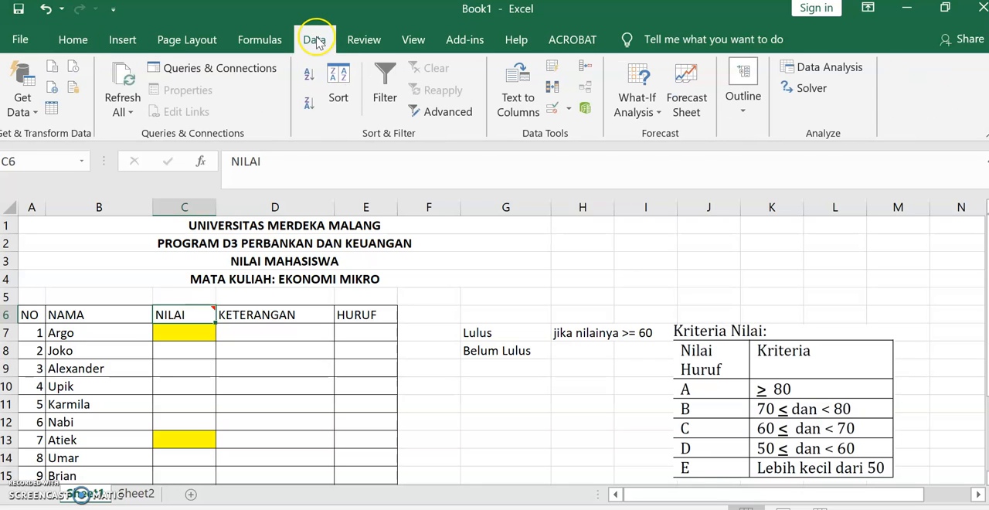
pyautogui.click(375, 40)
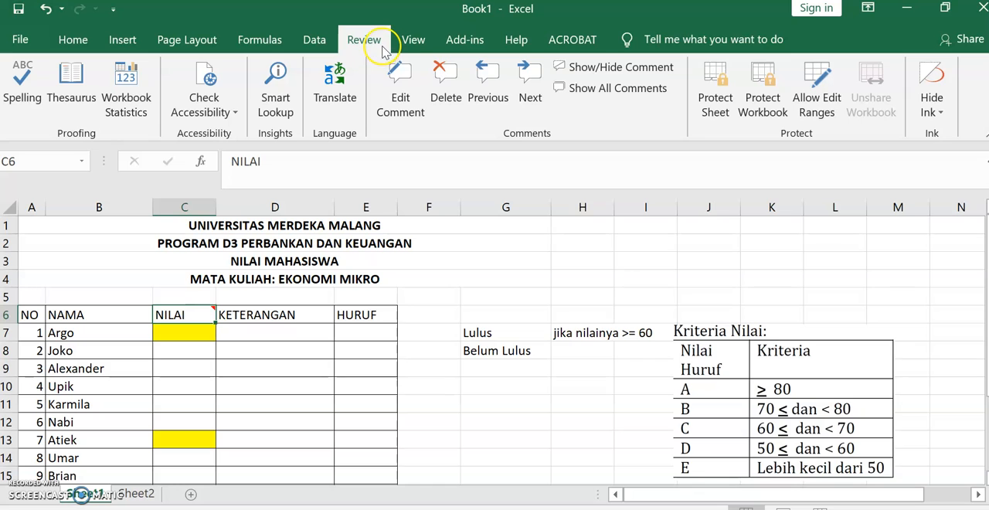
pyautogui.click(413, 39)
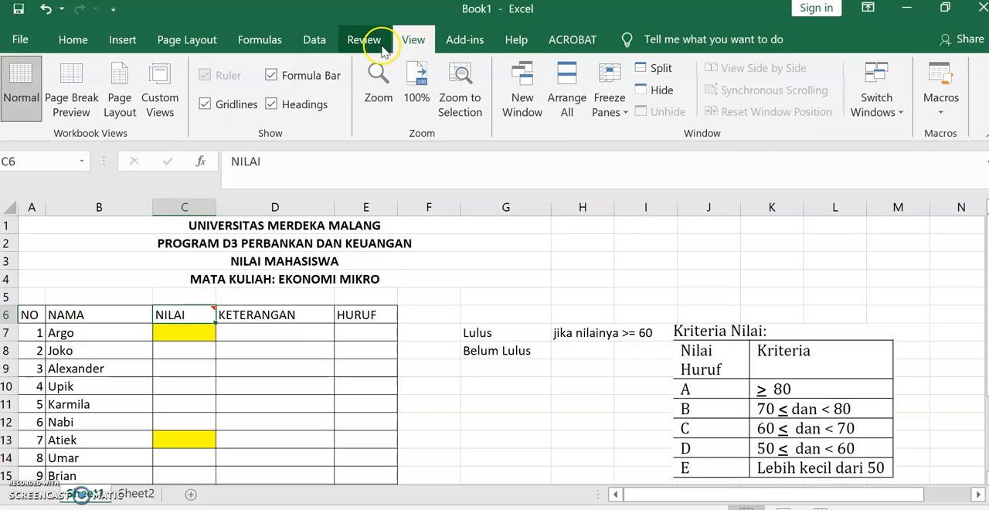
pyautogui.click(381, 47)
pyautogui.click(399, 97)
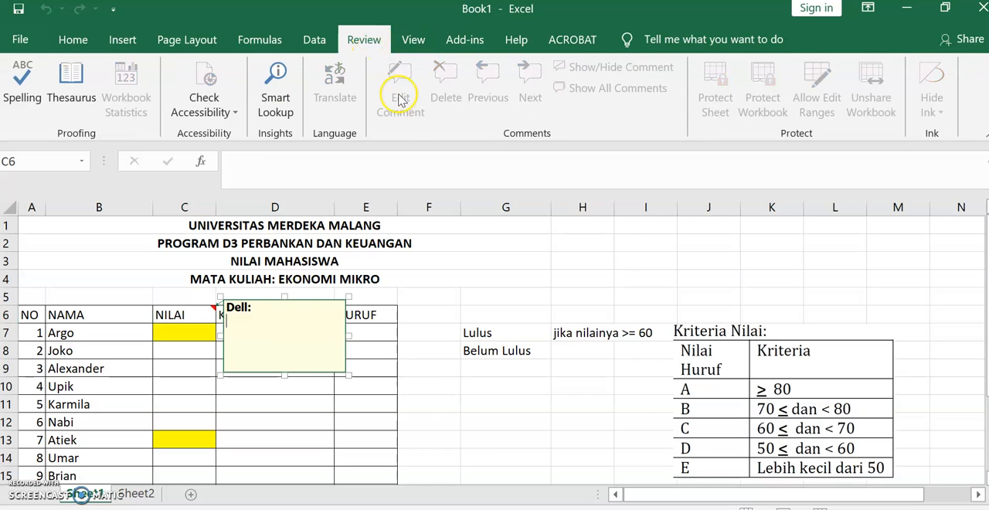
pyautogui.click(288, 313)
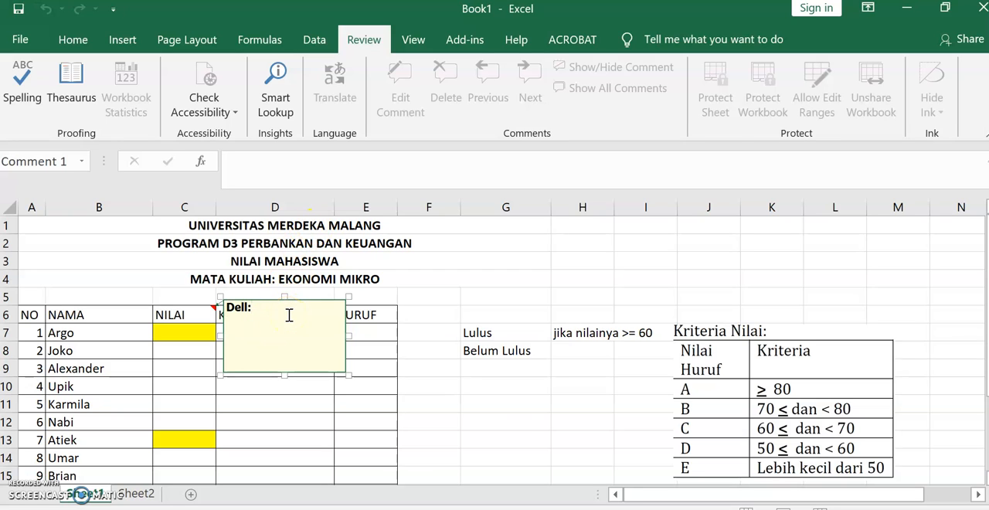
pyautogui.write('Nila')
pyautogui.write('Nil')
pyautogui.write('ai Akhir')
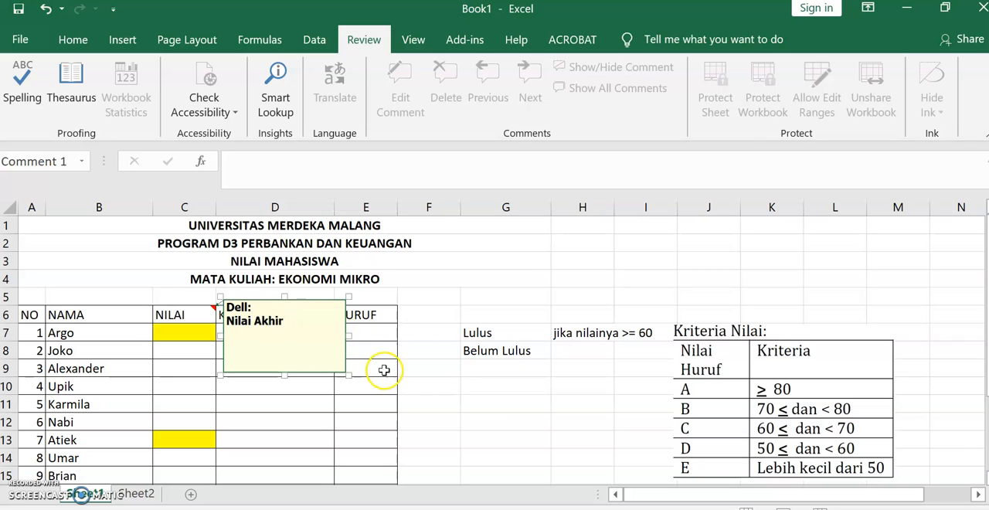
# - Shrink the comment box of the NILAI header to fit its text and check how the comment displays
pyautogui.moveTo(347, 374); pyautogui.dragTo(302, 345)
pyautogui.click(245, 368)
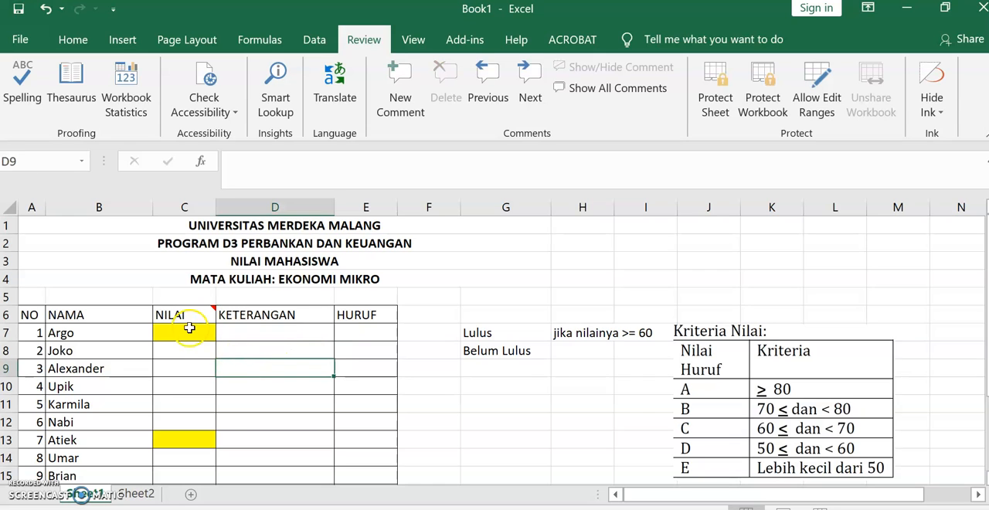
pyautogui.click(191, 333)
pyautogui.click(188, 315)
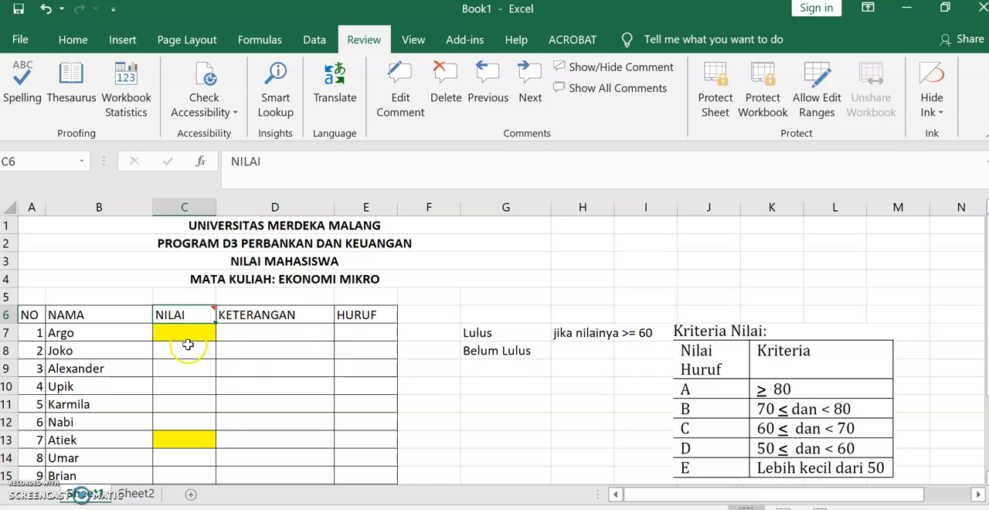
pyautogui.click(189, 340)
pyautogui.click(183, 311)
# - Center the table header labels in A6:E6 horizontally
pyautogui.moveTo(31, 313); pyautogui.dragTo(364, 318)
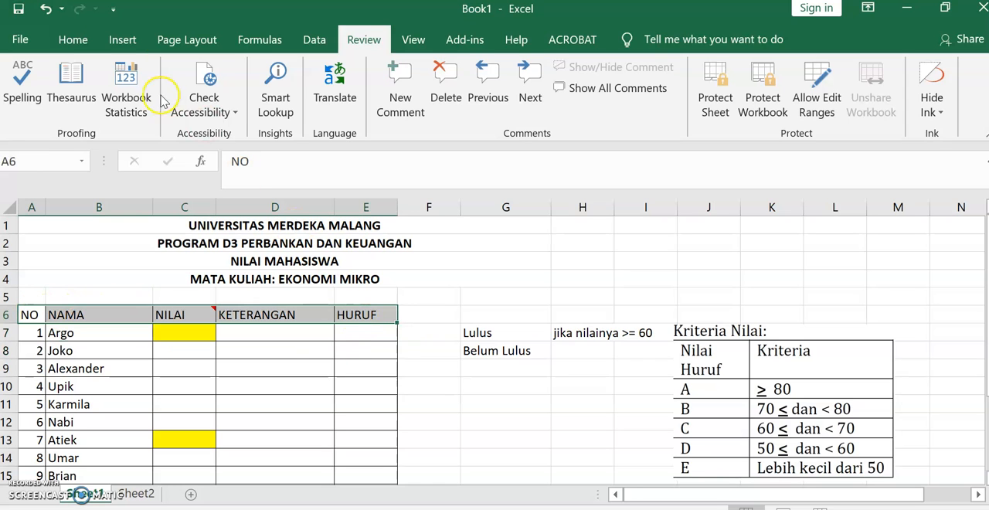
pyautogui.click(72, 39)
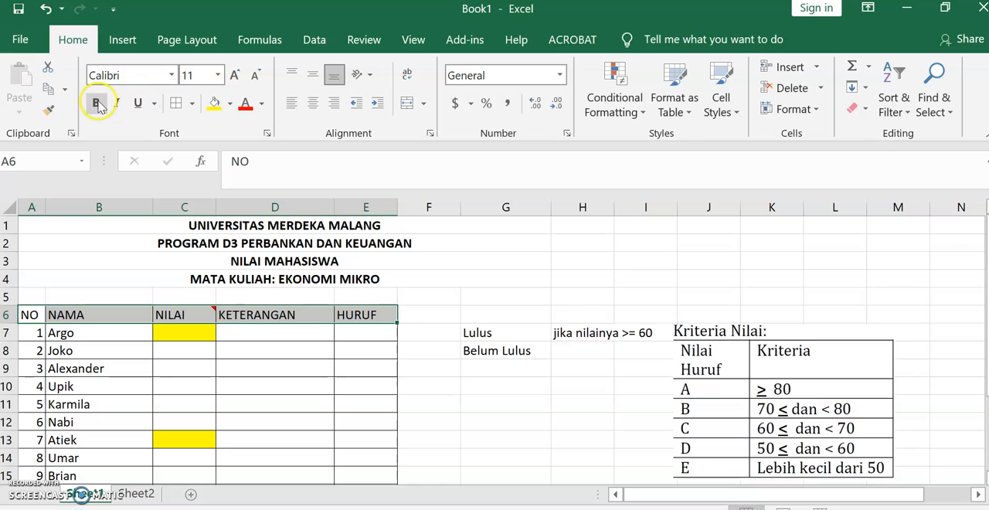
pyautogui.click(313, 103)
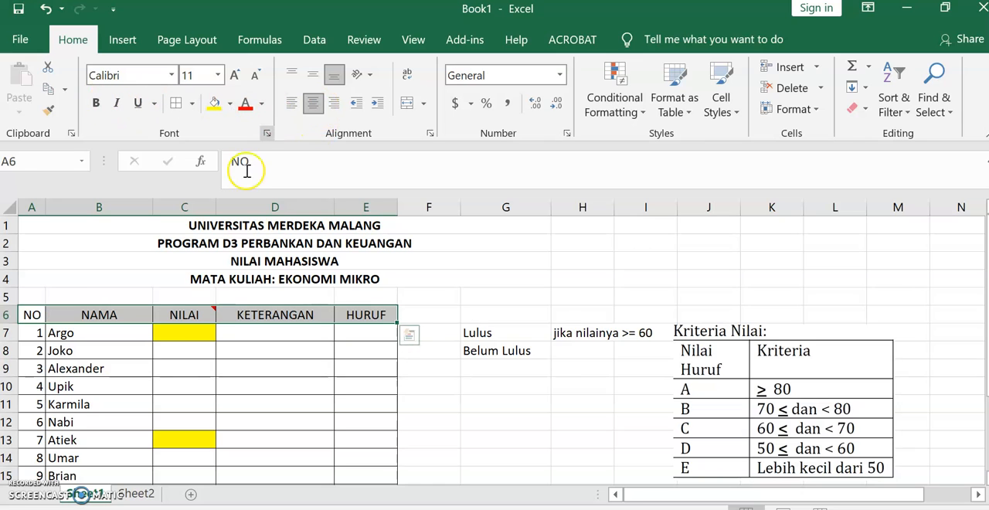
# - Open the Data Validation settings for the NILAI score cells C7:C21
pyautogui.click(184, 334)
pyautogui.press('Down')
pyautogui.press('Down')
pyautogui.moveTo(189, 338); pyautogui.dragTo(199, 369)
pyautogui.scroll(2, 203, 355)
pyautogui.click(178, 333)
pyautogui.moveTo(179, 334); pyautogui.dragTo(204, 435)
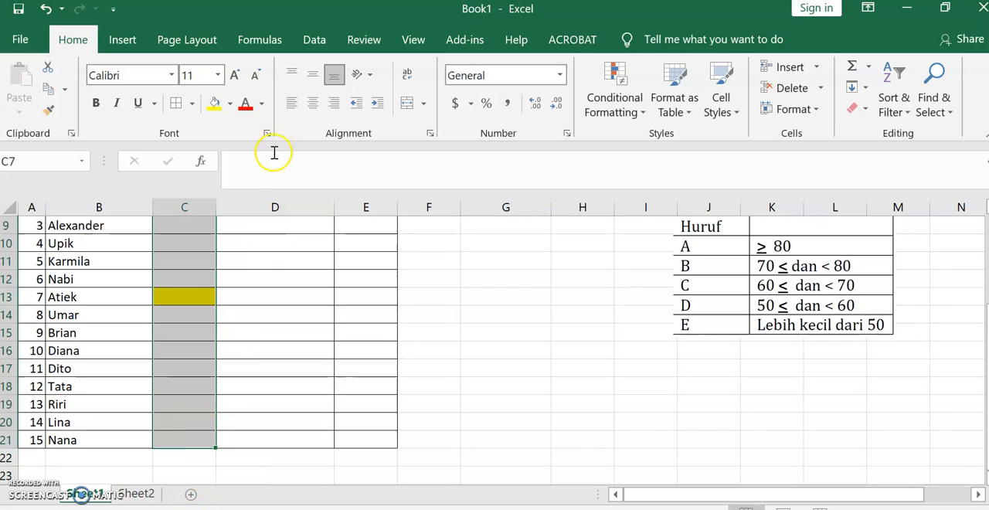
pyautogui.click(316, 38)
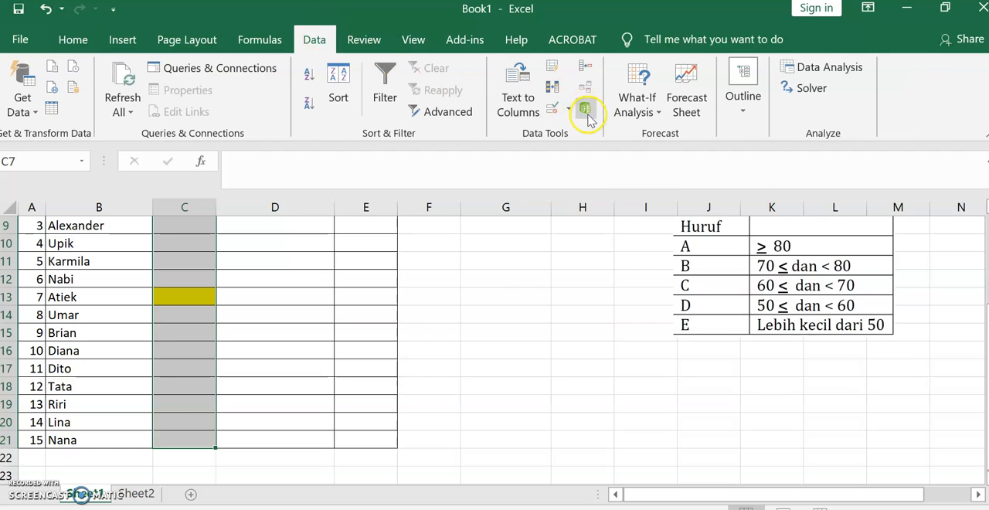
pyautogui.scroll(2, 231, 271)
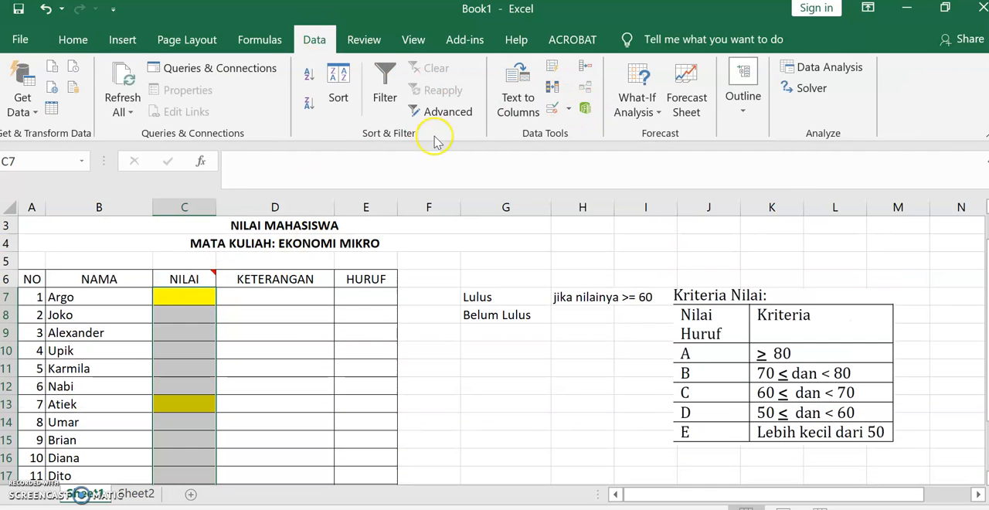
pyautogui.click(569, 112)
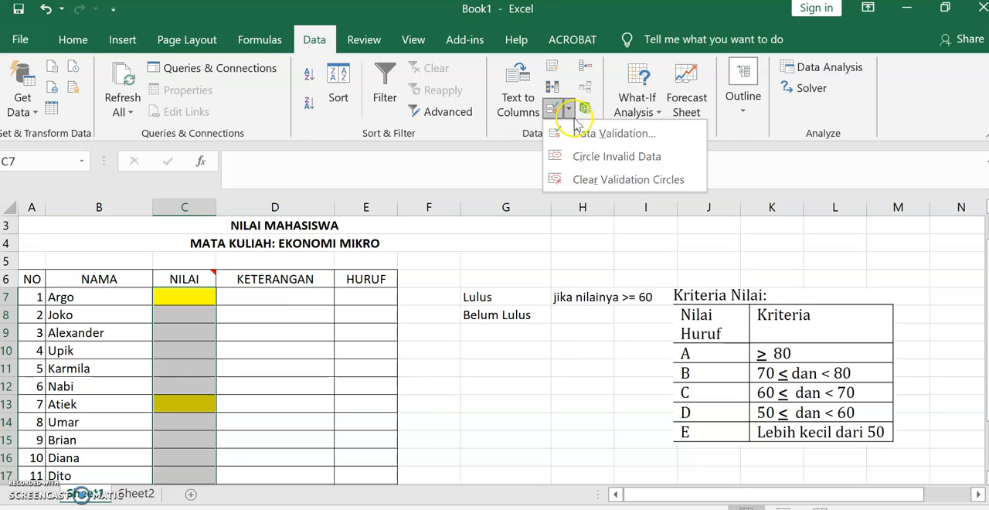
pyautogui.click(601, 133)
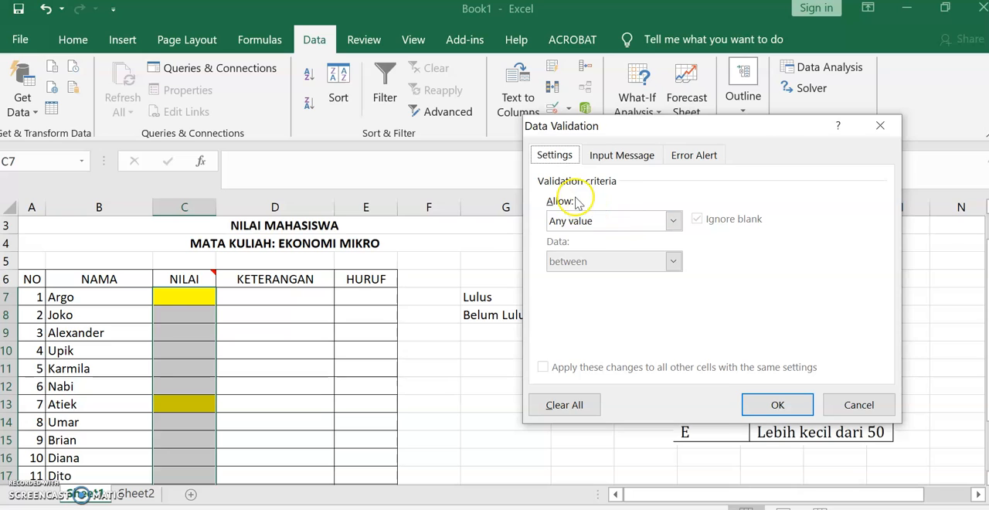
# - Restrict the allowed entries to whole numbers between a minimum of 50 and a maximum of 100
pyautogui.click(672, 221)
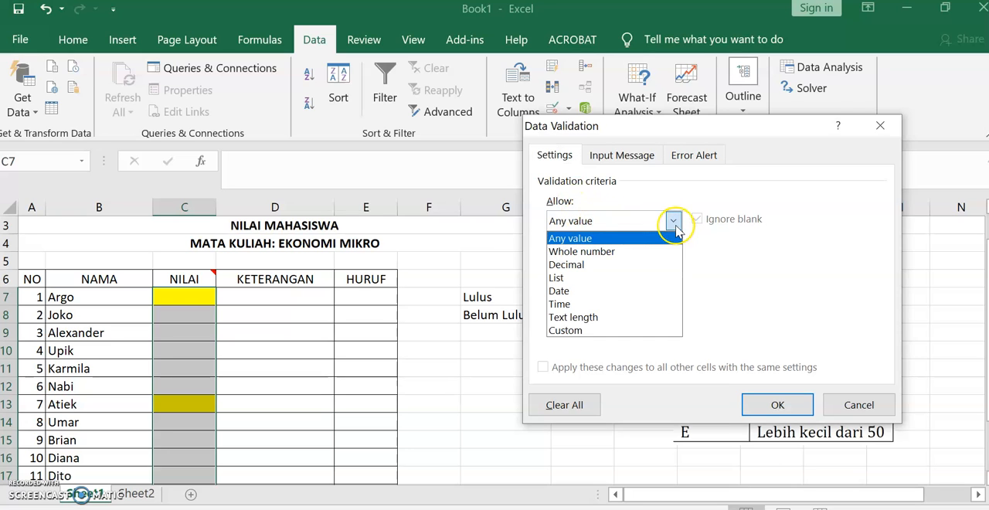
pyautogui.click(638, 252)
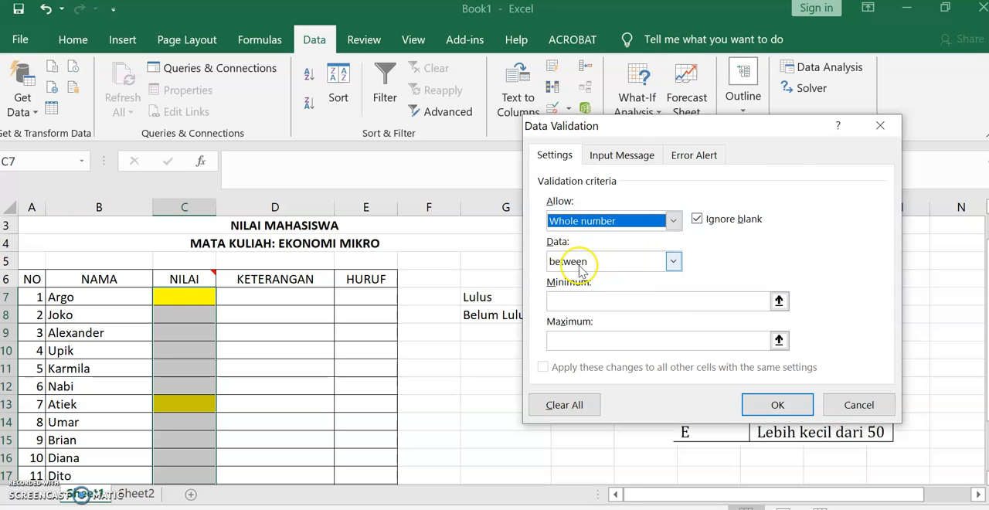
pyautogui.click(673, 263)
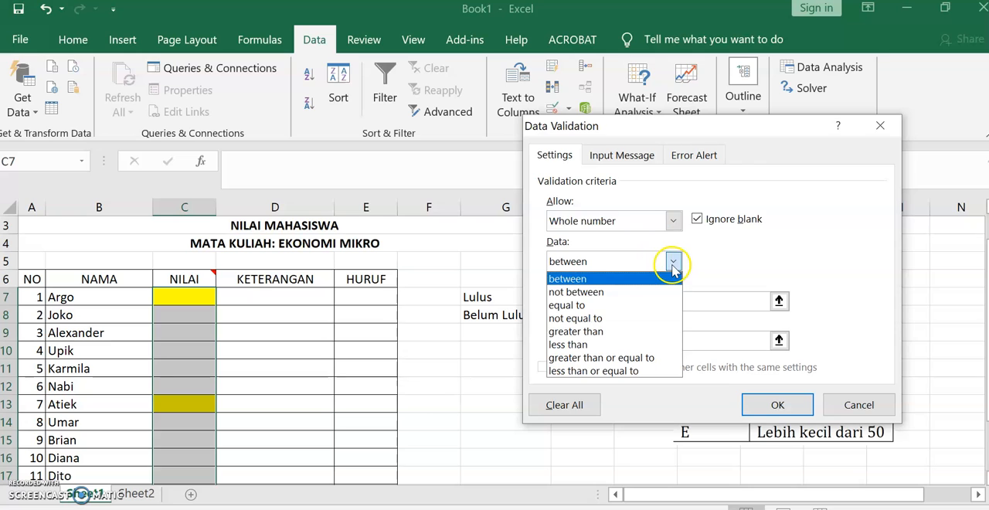
pyautogui.click(618, 278)
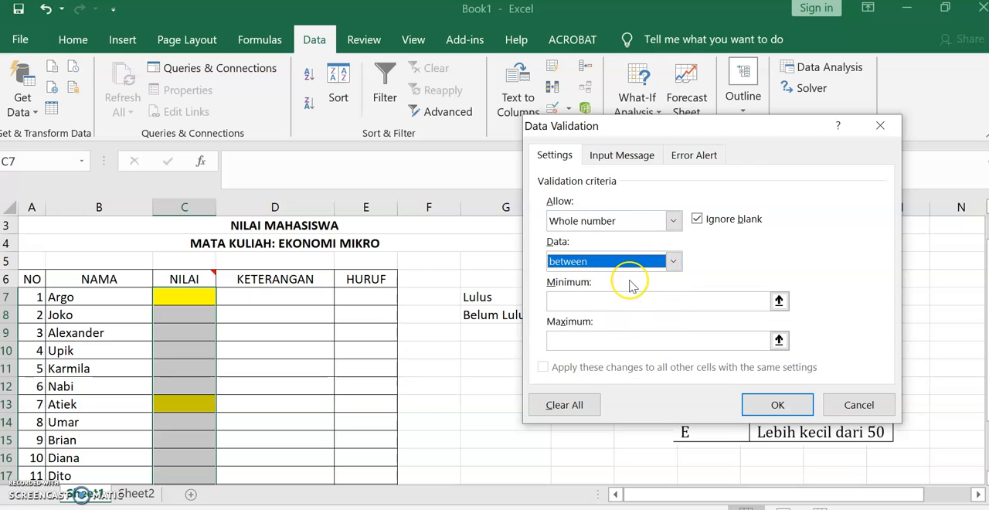
pyautogui.click(589, 299)
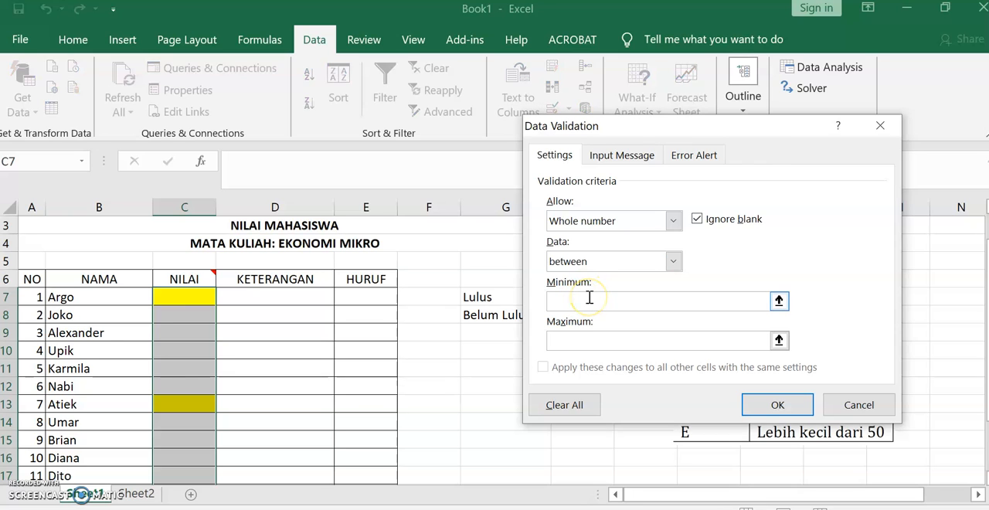
pyautogui.click(605, 340)
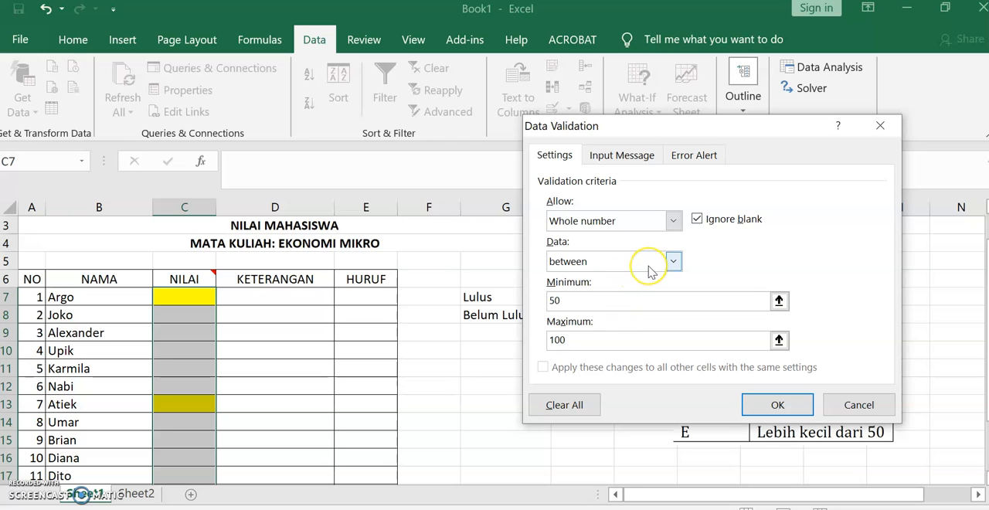
# - Add an input message titled "Nilai AKhir" with the text "Nilai input bulat, minimal 50 maks. 100"
pyautogui.click(630, 161)
pyautogui.click(599, 244)
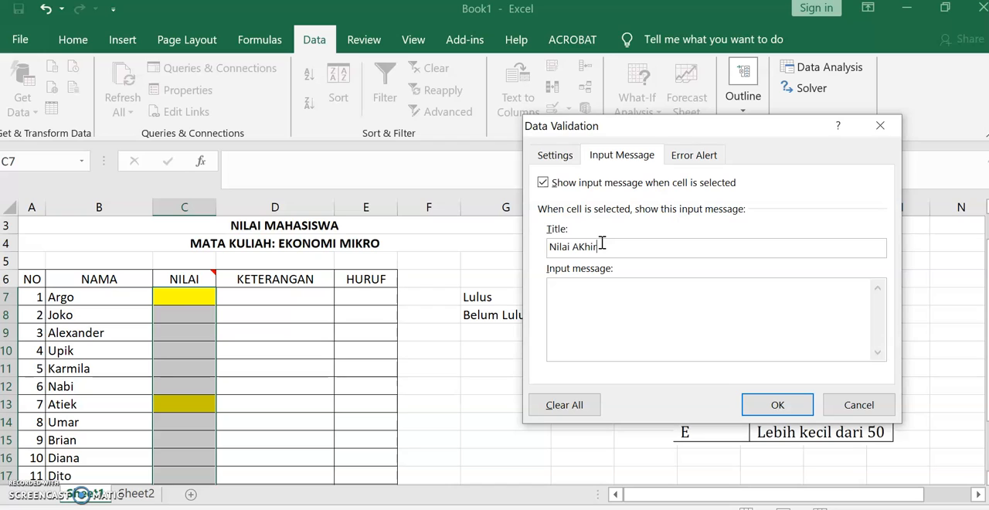
pyautogui.click(612, 293)
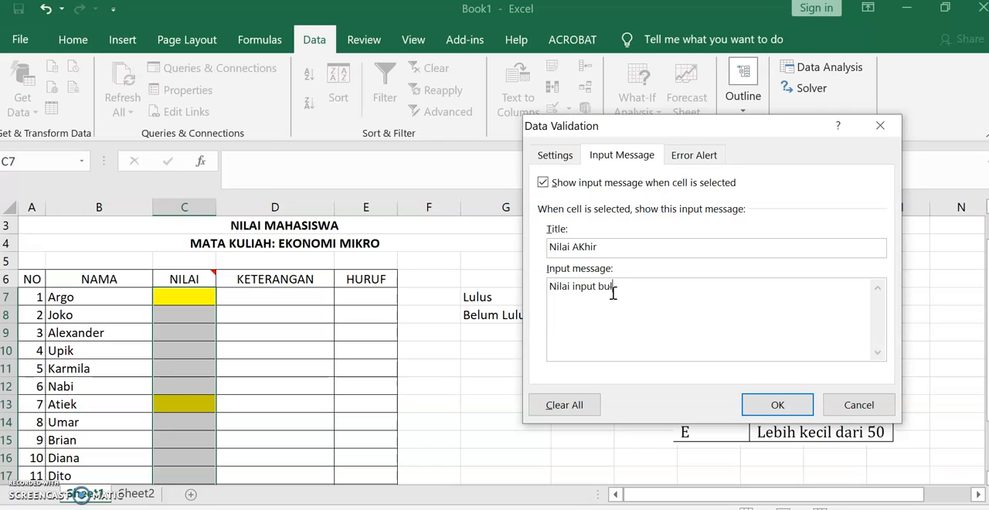
pyautogui.write('mal 50 maks. 100')
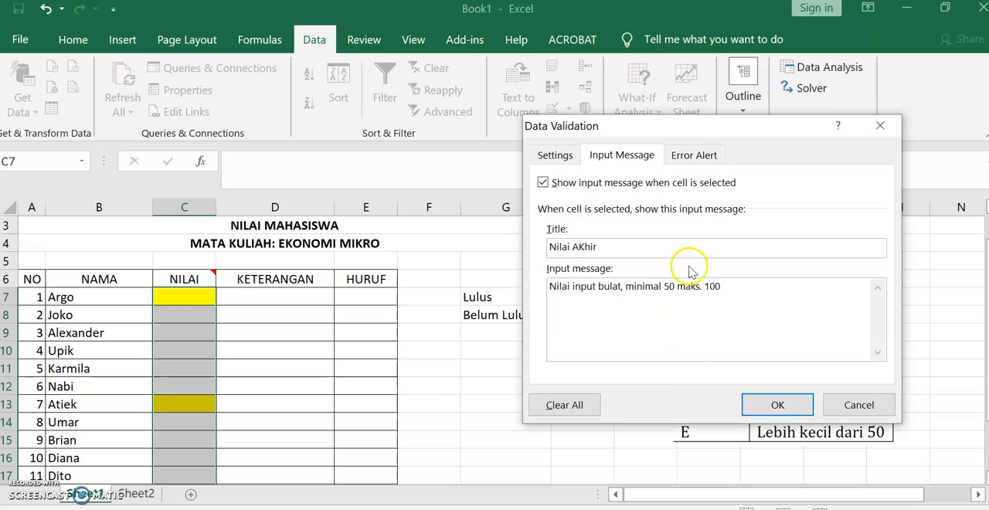
# - Set the validation's error alert style to Warning
pyautogui.click(693, 159)
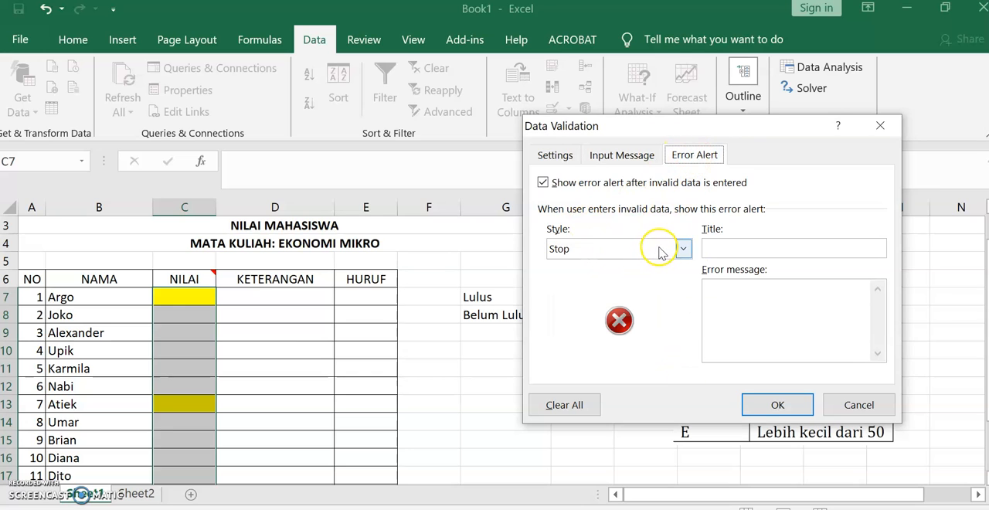
pyautogui.click(683, 249)
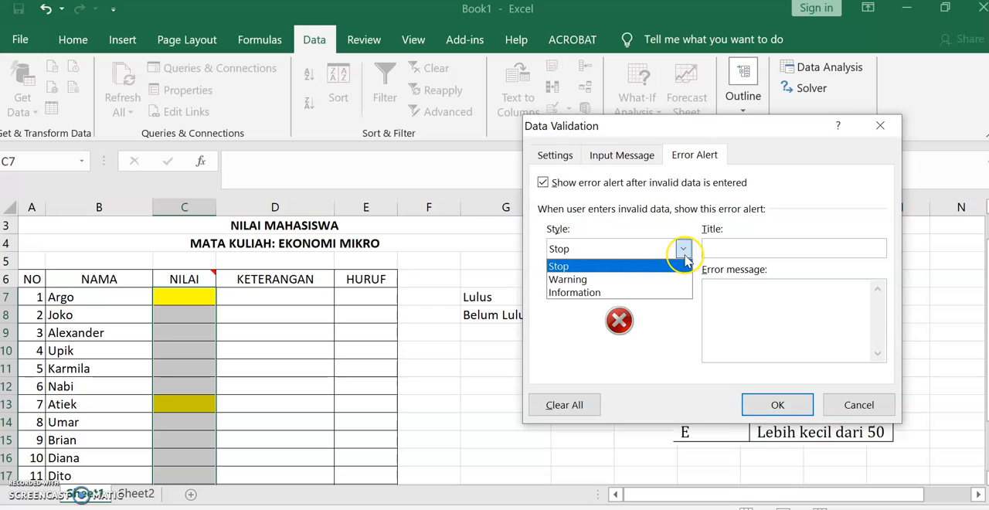
pyautogui.click(587, 280)
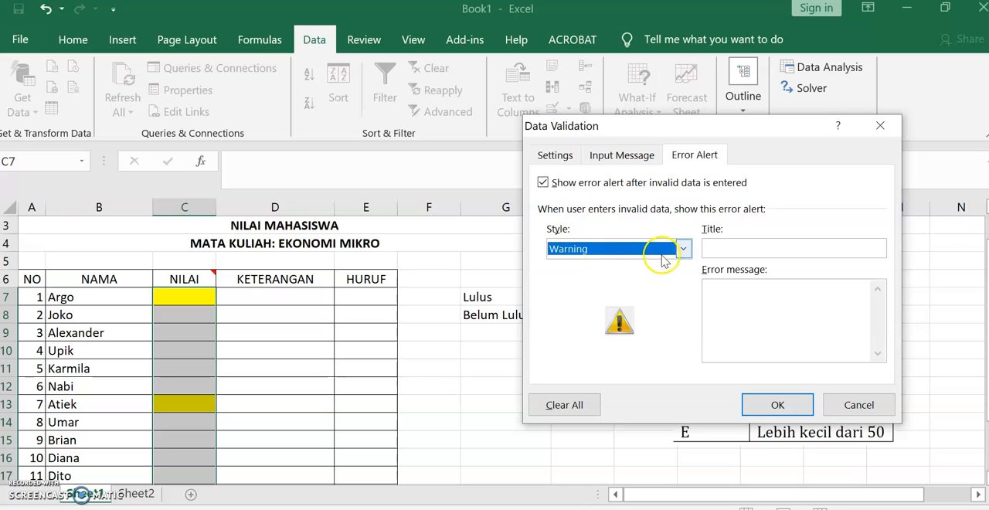
# - Enter "Mohon maaf datanya salah" as the error alert title
pyautogui.click(735, 250)
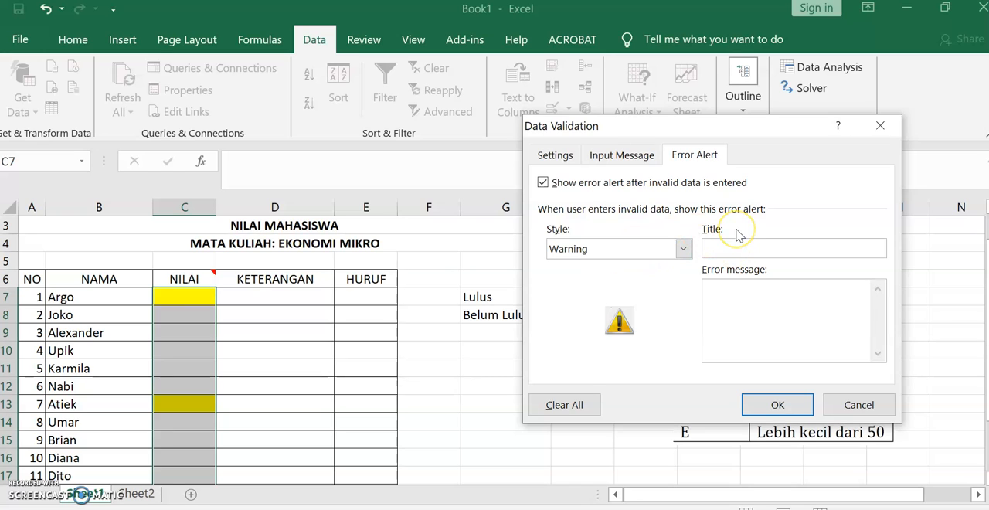
pyautogui.write('Mohon maaf datanya salah')
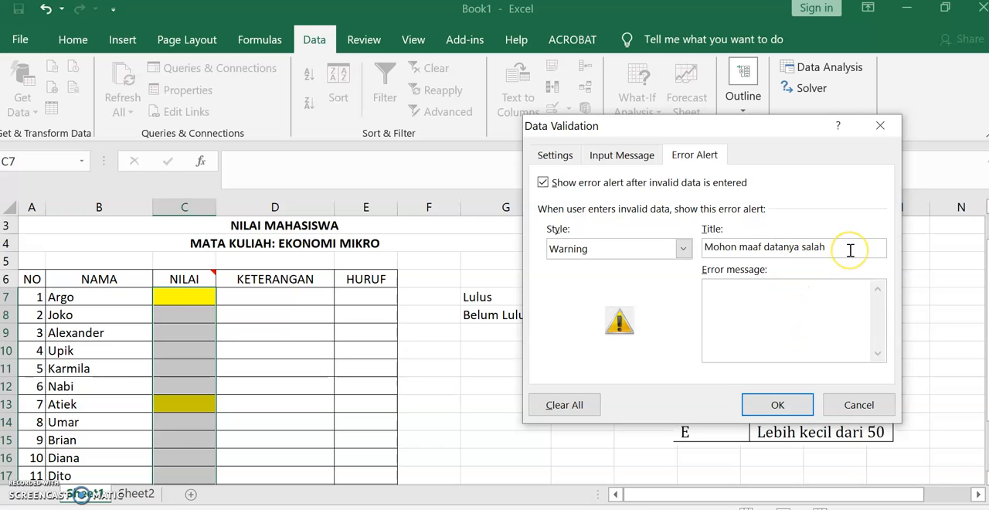
# - Replace the error alert title with "Kesalahan input, Cek lagi" and enter the error message "Mohon maaf data yang dimasukkan salah"
pyautogui.moveTo(850, 251); pyautogui.dragTo(703, 249)
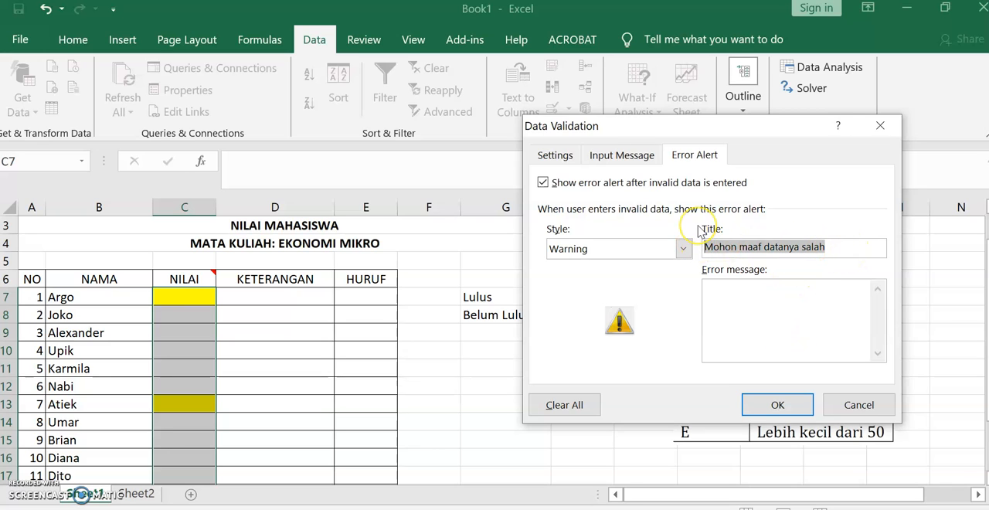
pyautogui.write('Kesalahan input, Cek la')
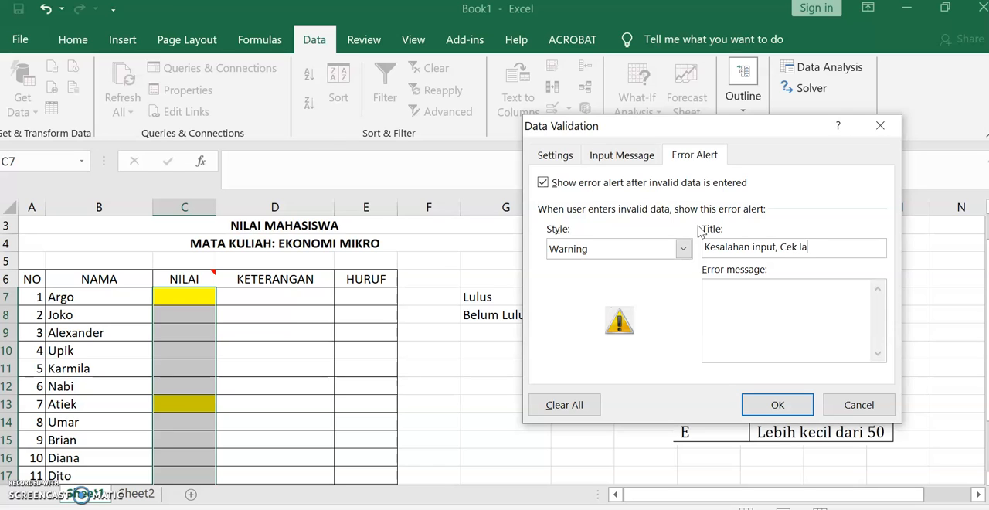
pyautogui.write('i')
pyautogui.click(747, 309)
pyautogui.write('Mohon maaf data')
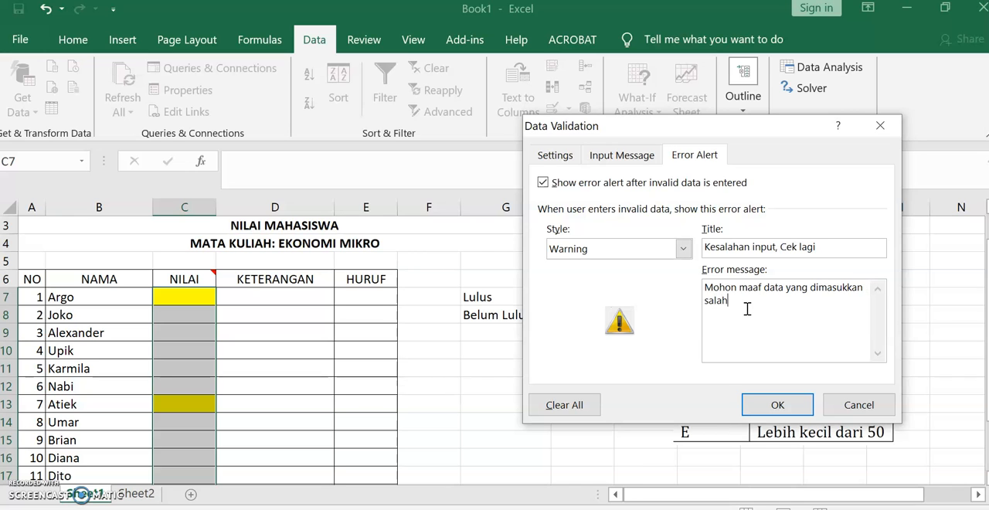
# - Apply the data validation settings to the NILAI score cells
pyautogui.click(777, 404)
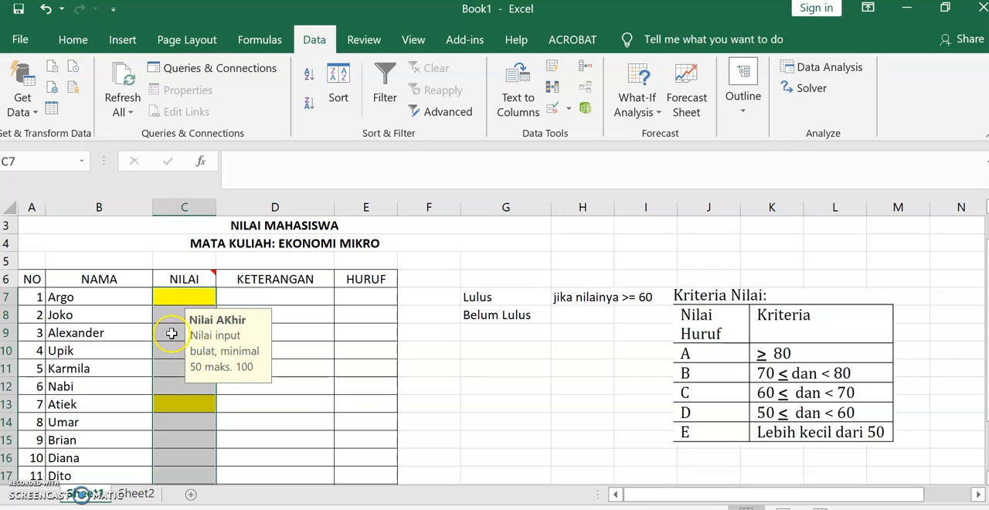
# - Test the validation by entering 40 as the score in C7, then cancel the entry
pyautogui.click(175, 293)
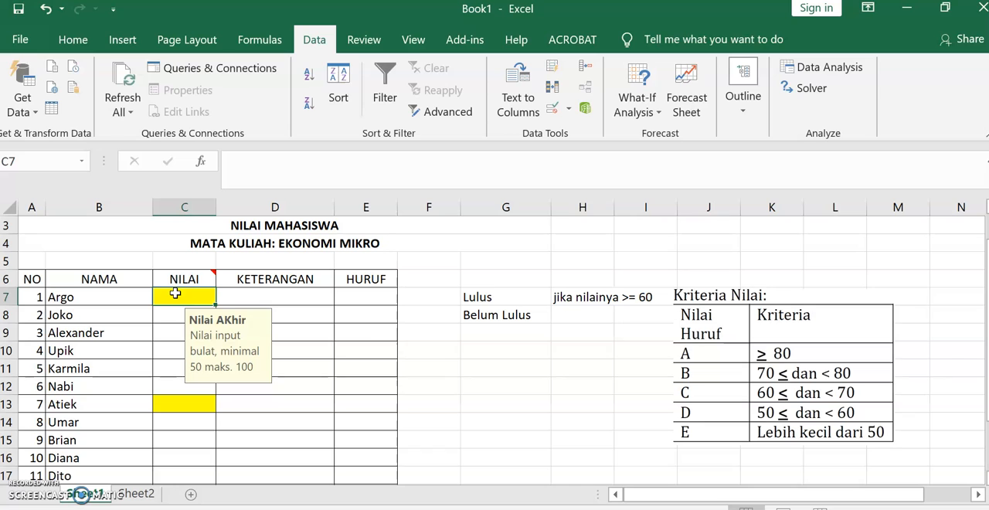
pyautogui.write('40')
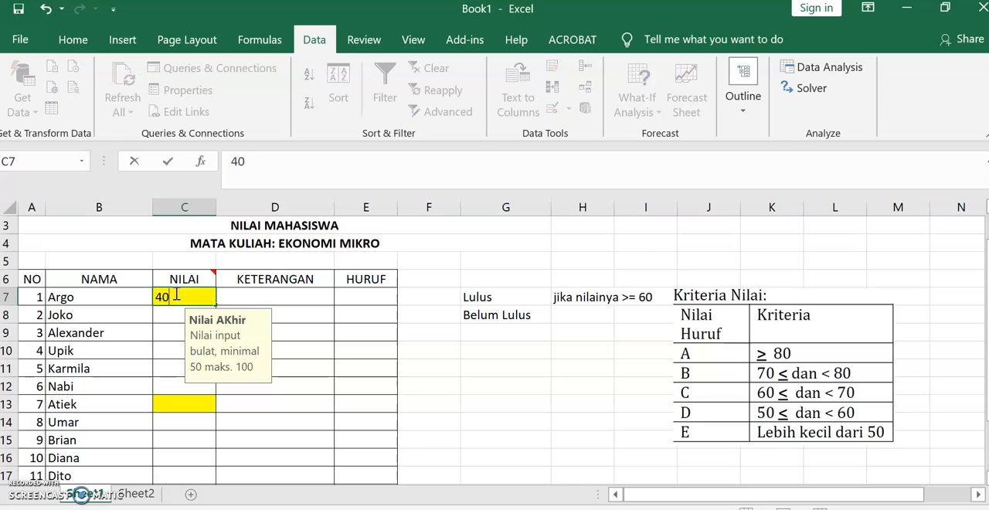
pyautogui.press('Return')
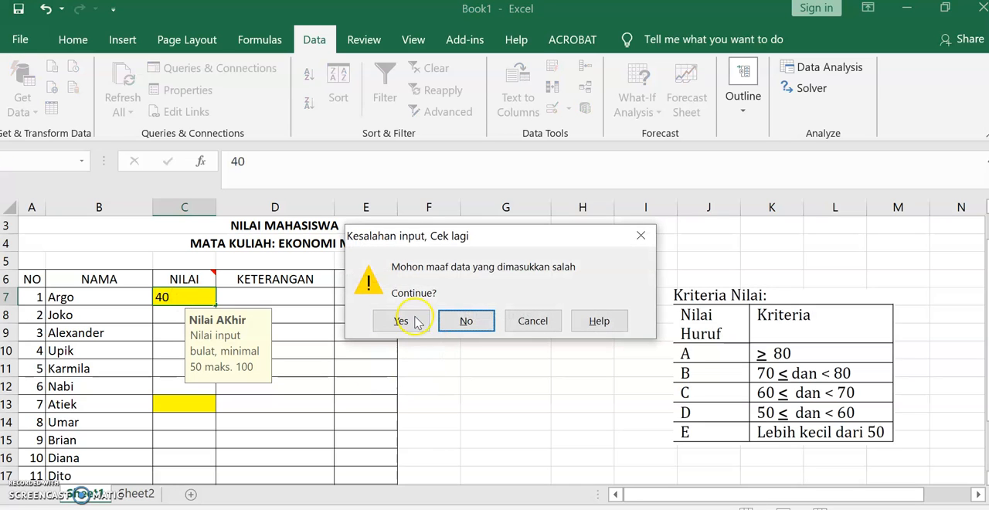
pyautogui.click(533, 323)
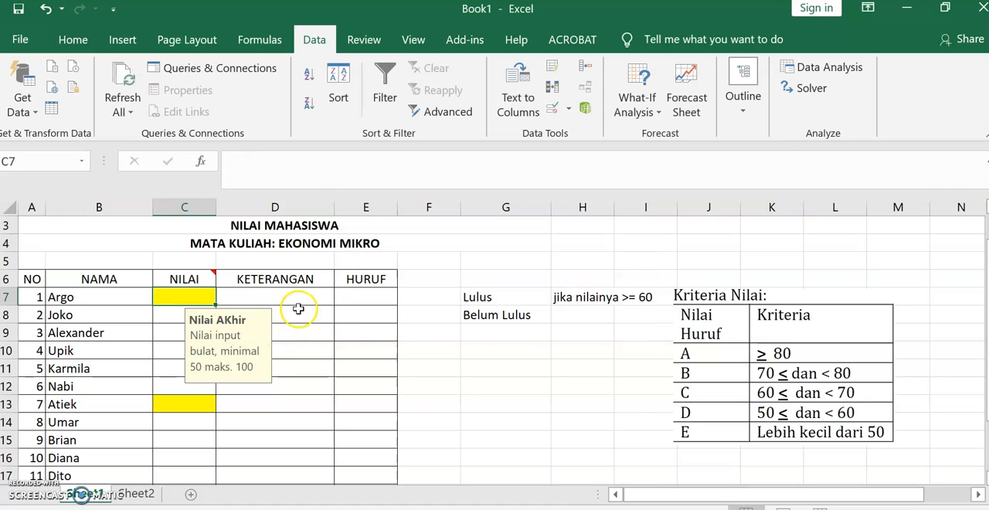
pyautogui.click(296, 303)
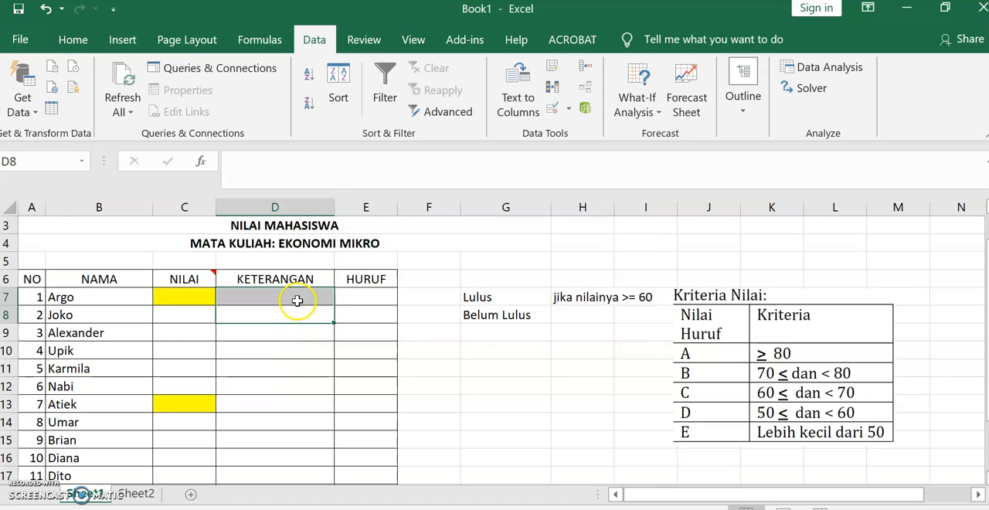
# - Enter the NILAI scores 60, 50, 70, 75, 100, 85 and 85 in cells C7 to C13
pyautogui.click(202, 300)
pyautogui.write('60')
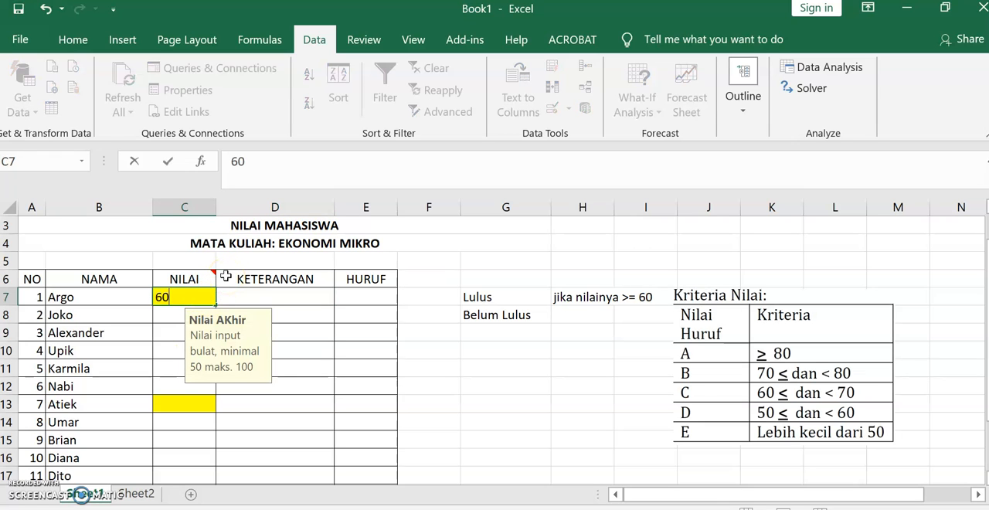
pyautogui.press('Return')
pyautogui.write('50')
pyautogui.press('Return')
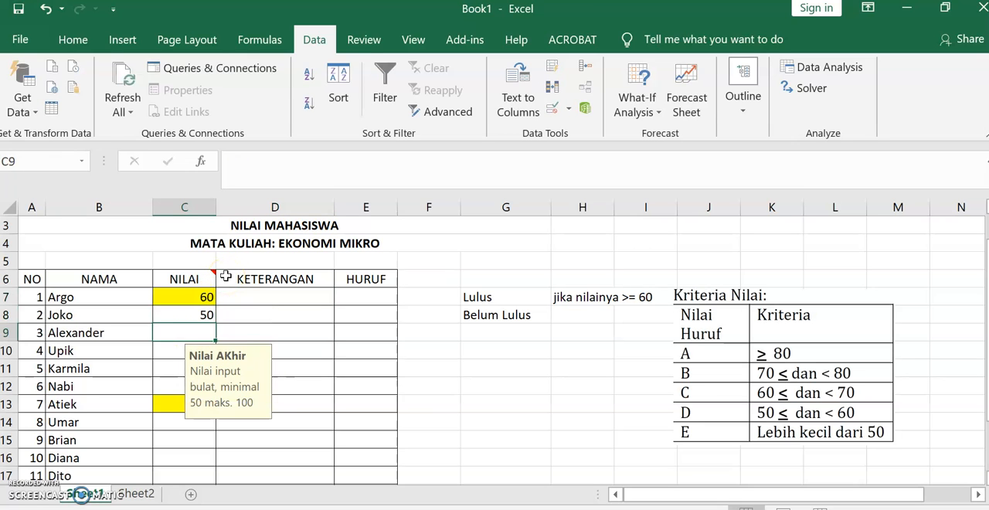
pyautogui.write('70')
pyautogui.press('Return')
pyautogui.write('75')
pyautogui.press('Return')
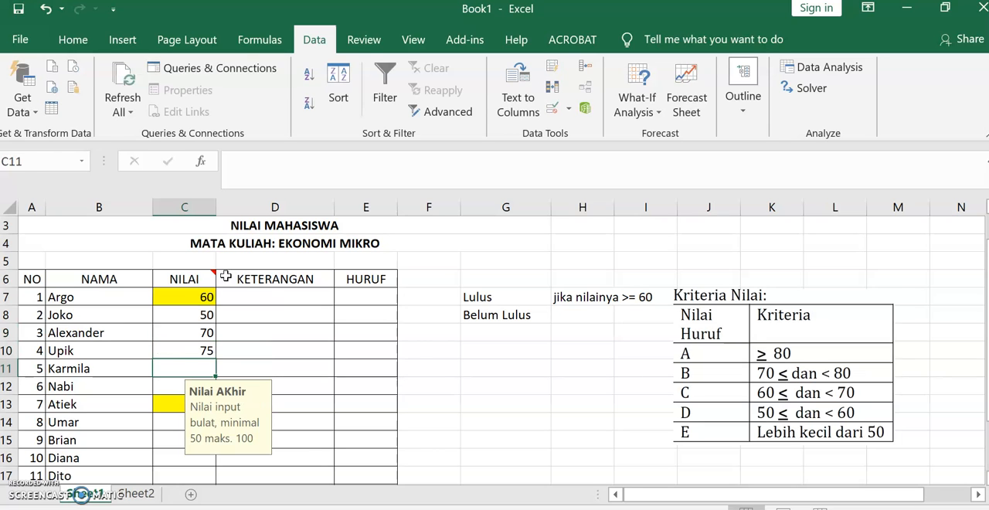
pyautogui.write('100')
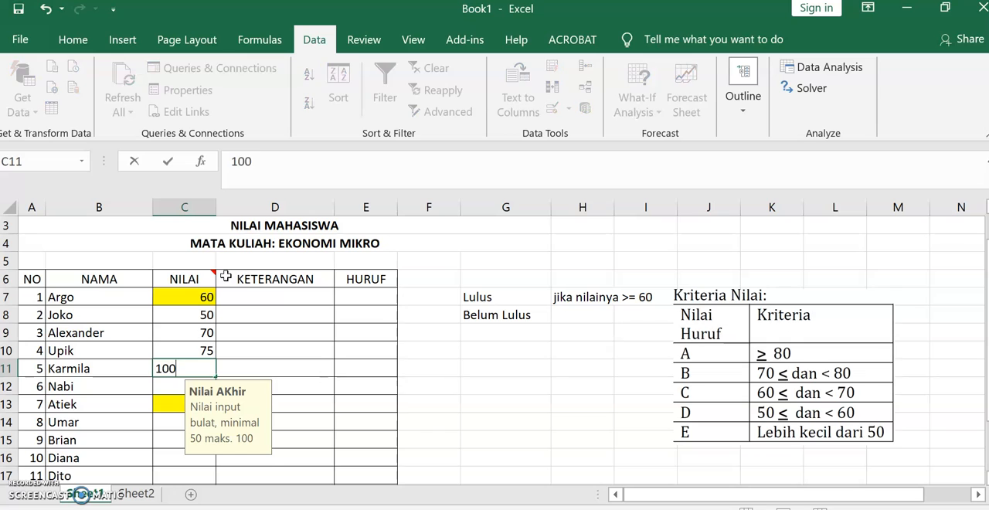
pyautogui.press('Return')
pyautogui.write('85')
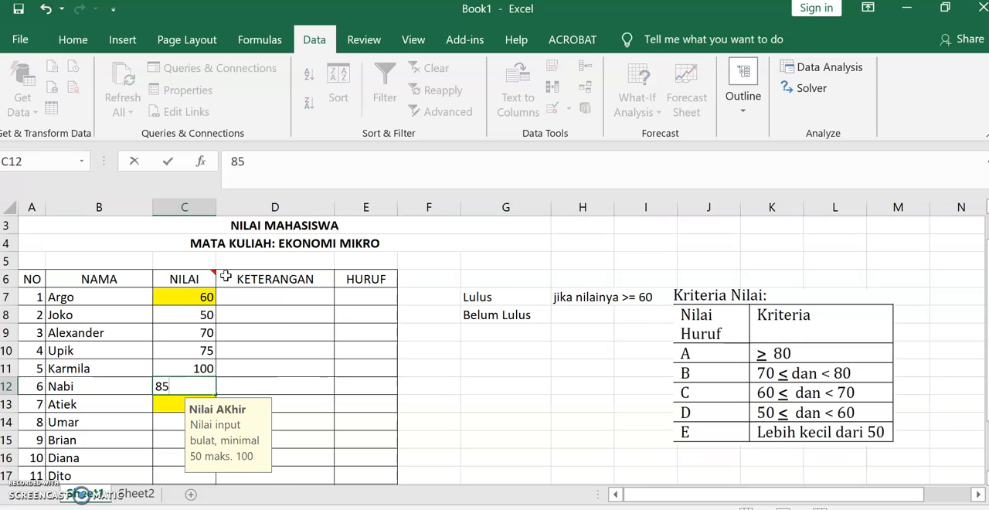
pyautogui.press('Return')
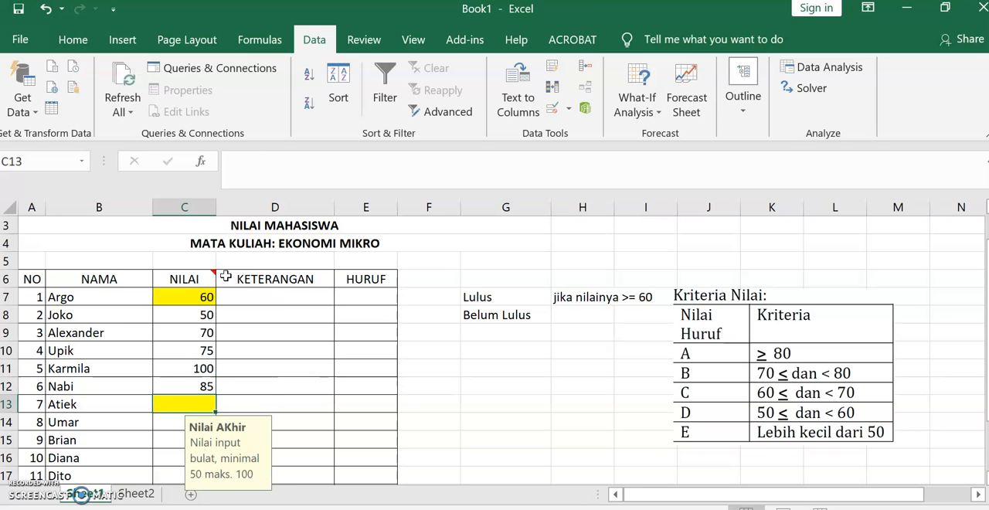
pyautogui.write('85')
pyautogui.press('Return')
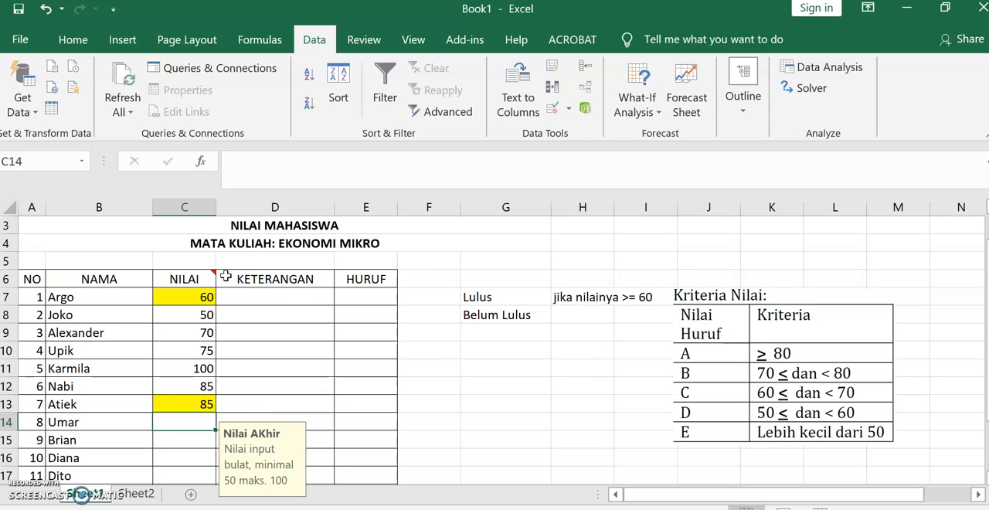
# - Copy the scores in C7:C13 to the cells starting at C14 and enter 90 in C21
pyautogui.moveTo(193, 298); pyautogui.dragTo(186, 405)
pyautogui.rightClick(187, 405)
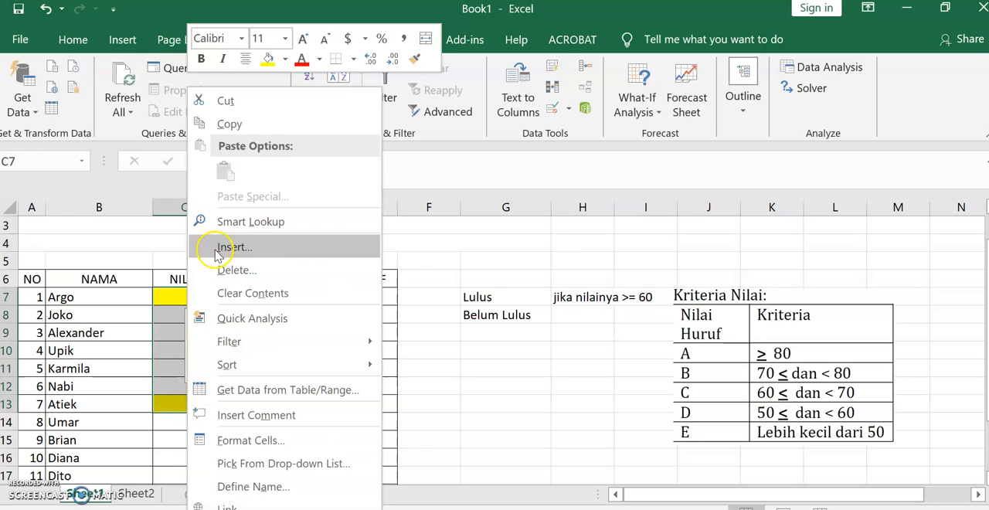
pyautogui.click(246, 126)
pyautogui.scroll(-2, 159, 309)
pyautogui.click(164, 313)
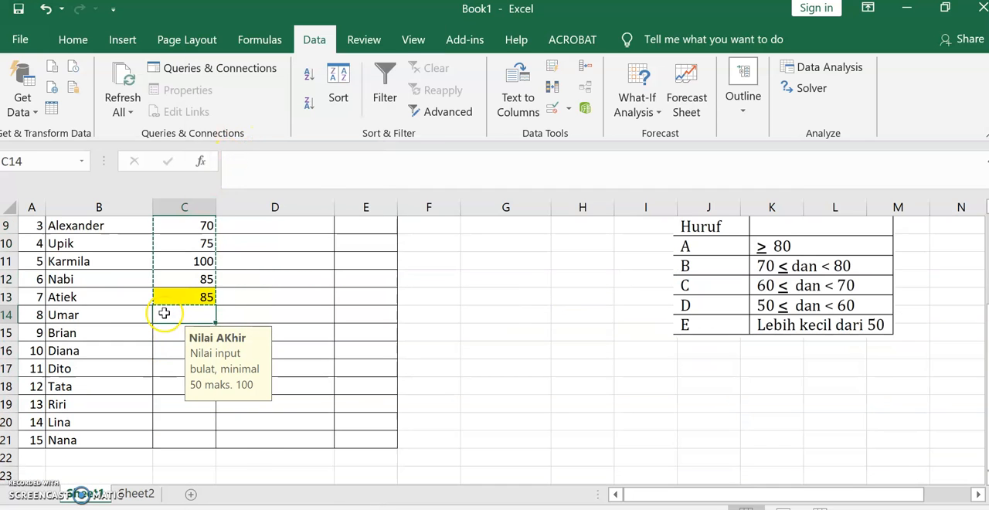
pyautogui.hotkey('ctrl', 'v')
pyautogui.click(172, 437)
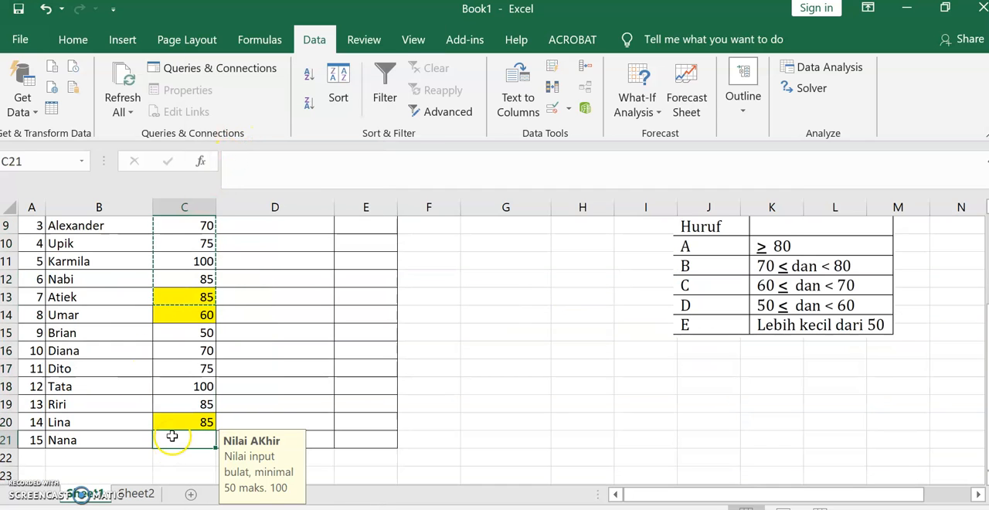
pyautogui.write('90')
pyautogui.press('Return')
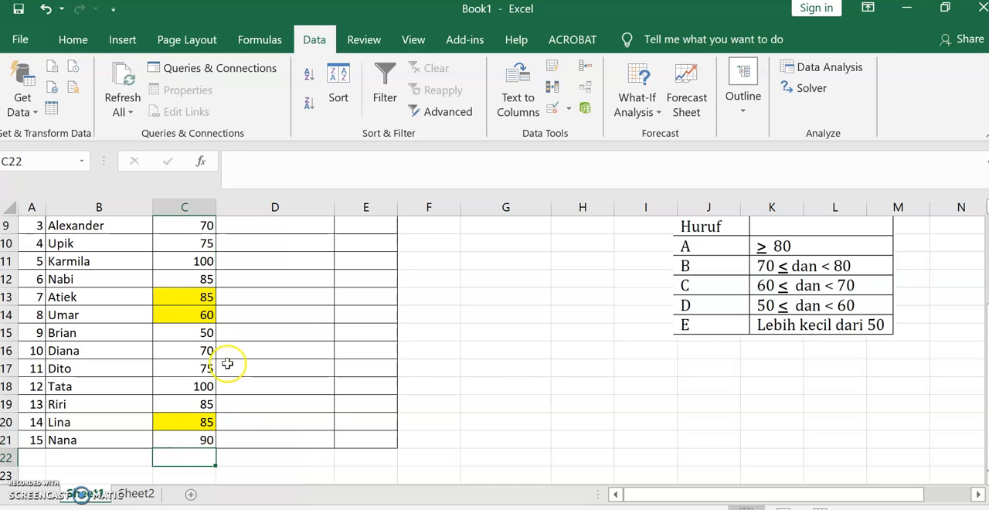
# - In D7, build an IF function testing C7>=60 that returns "Lulus" if true and "Belum Lulus" if false
pyautogui.scroll(3, 227, 363)
pyautogui.click(276, 334)
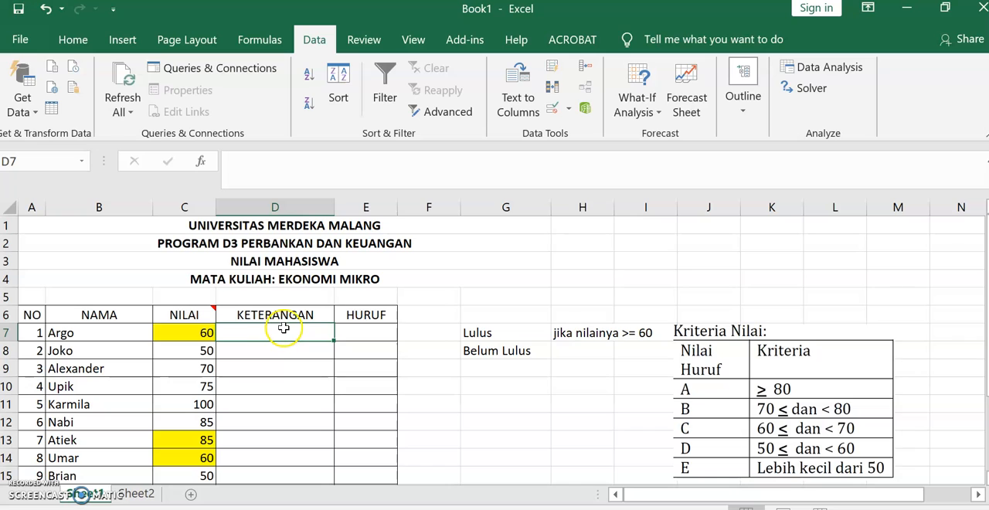
pyautogui.write('=')
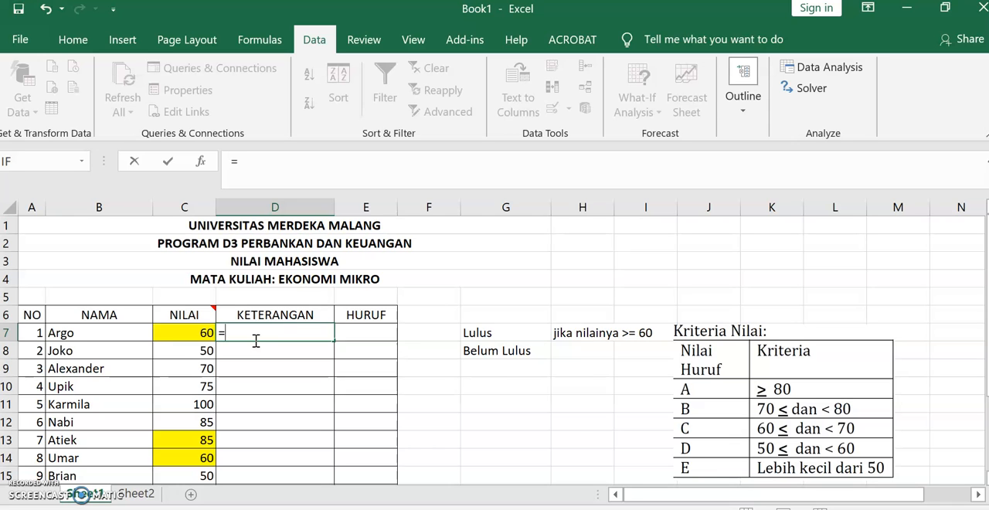
pyautogui.click(62, 164)
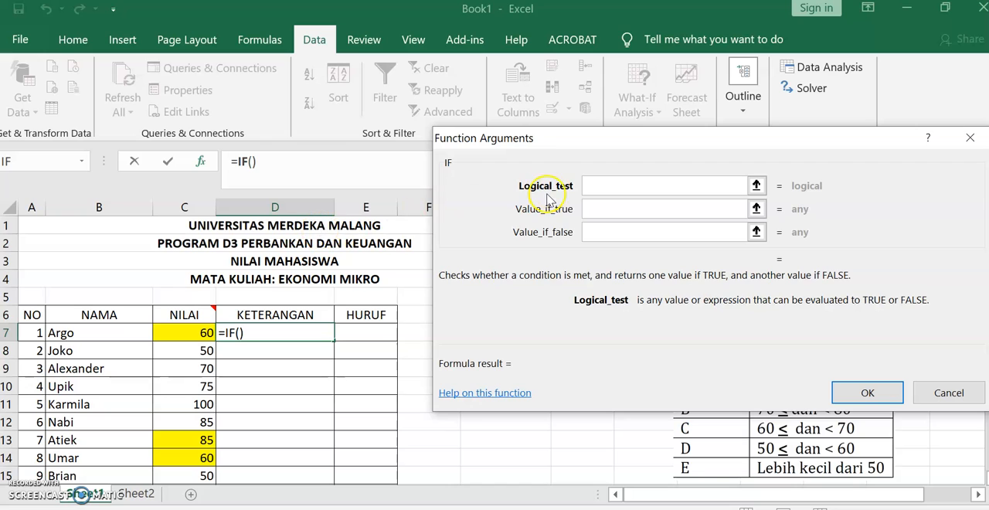
pyautogui.click(187, 332)
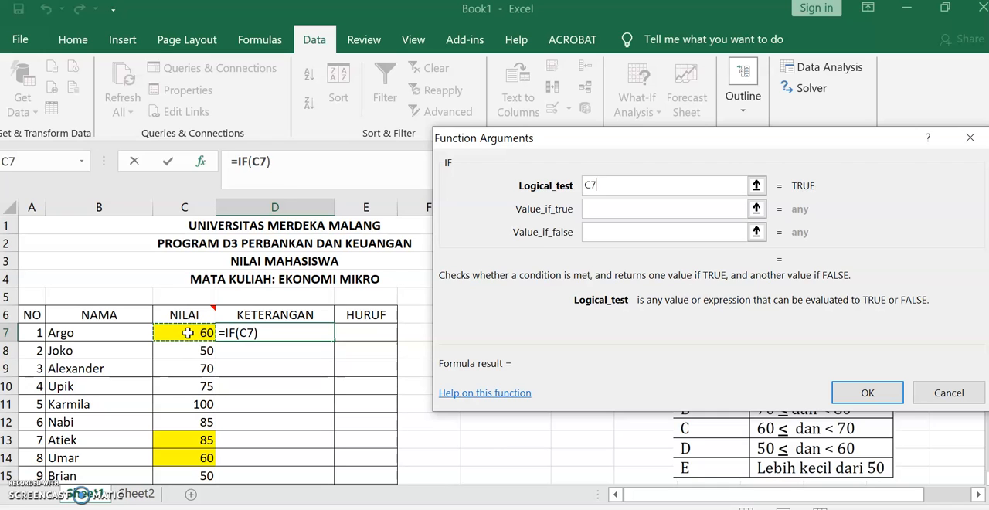
pyautogui.write('>=60')
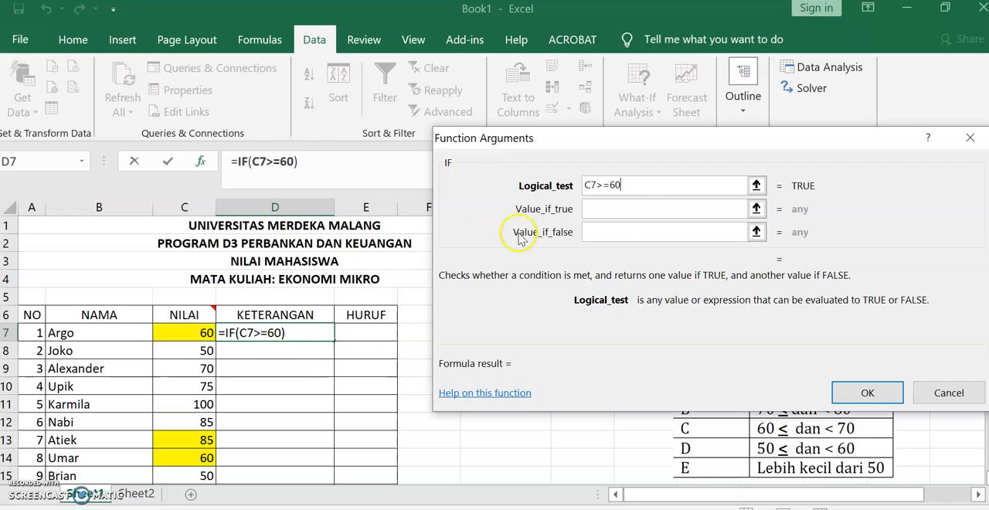
pyautogui.click(626, 209)
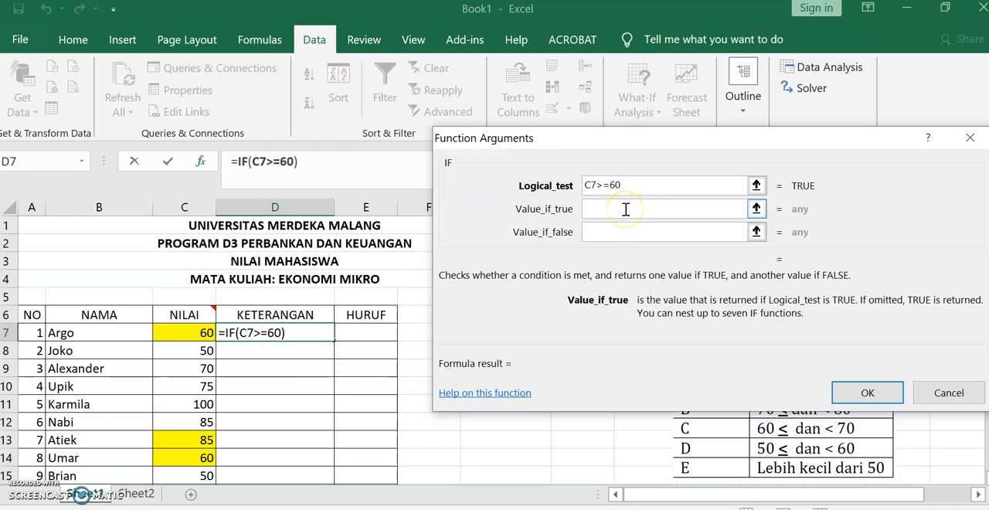
pyautogui.click(631, 234)
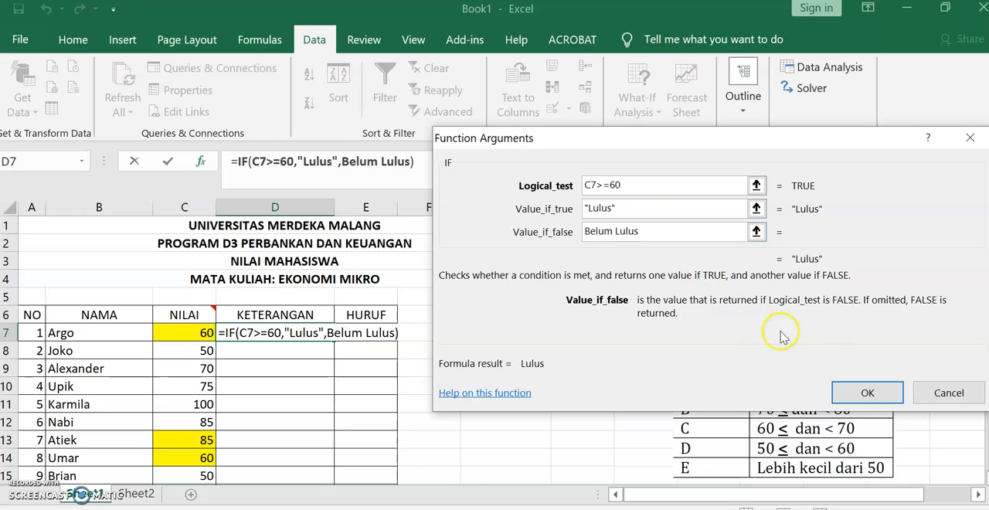
pyautogui.click(867, 393)
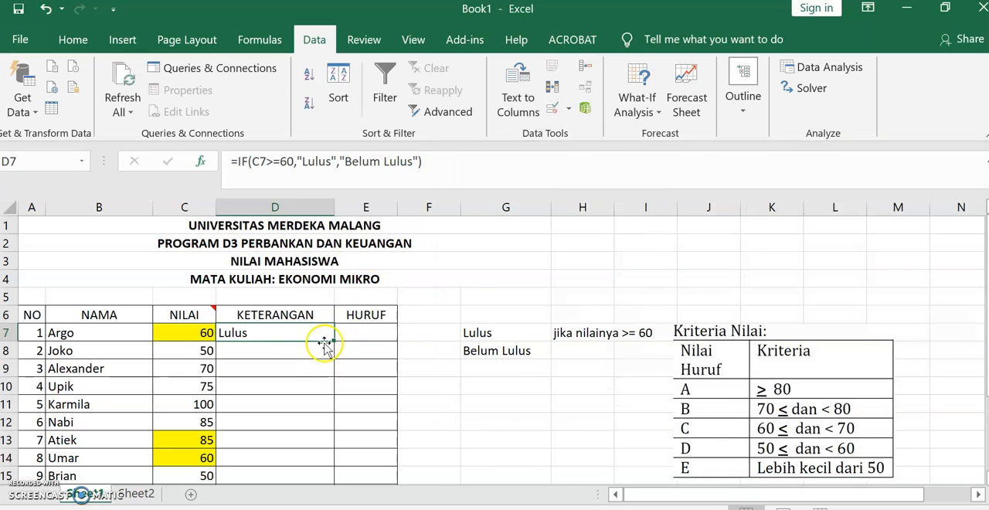
# - Fill the IF formula from D7 down the KETERANGAN column for the remaining students
pyautogui.moveTo(334, 340); pyautogui.dragTo(335, 460)
pyautogui.scroll(2, 300, 250)
pyautogui.scroll(1, 300, 250)
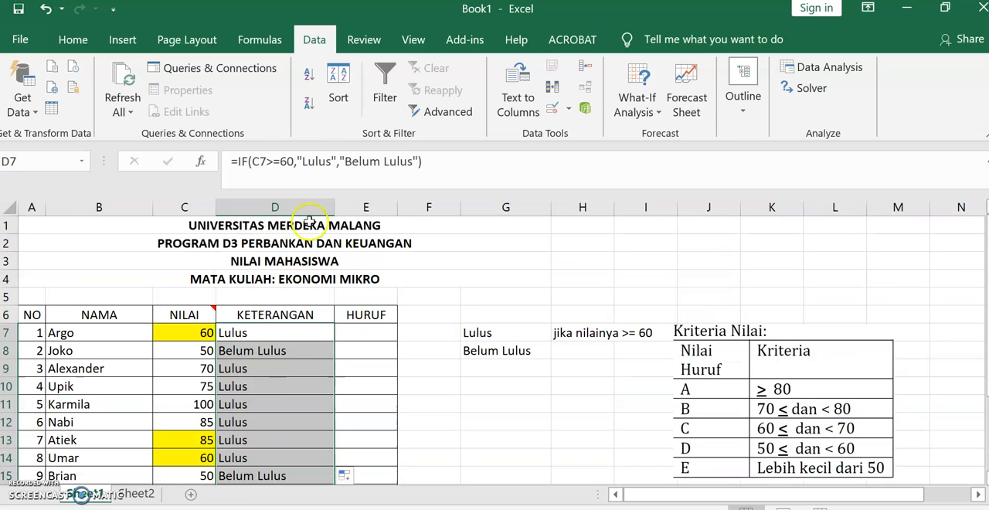
# - Center the KETERANGAN results horizontally and make them bold
pyautogui.click(85, 42)
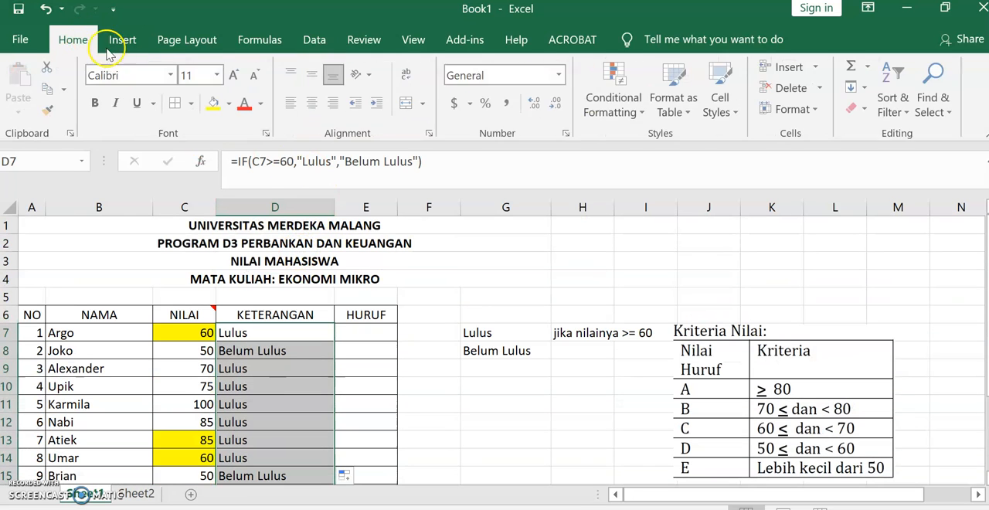
pyautogui.click(313, 103)
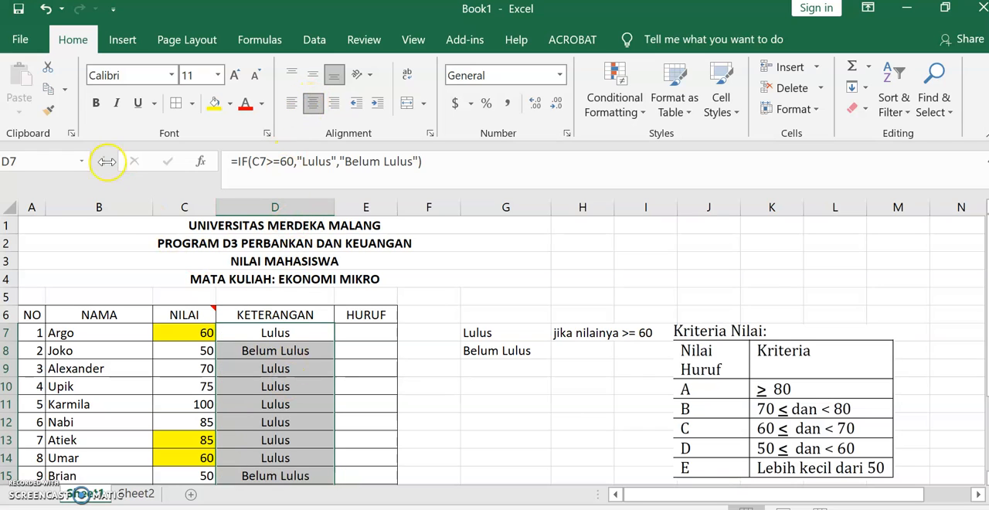
pyautogui.click(96, 103)
# - Widen the HURUF column (E) slightly
pyautogui.click(368, 331)
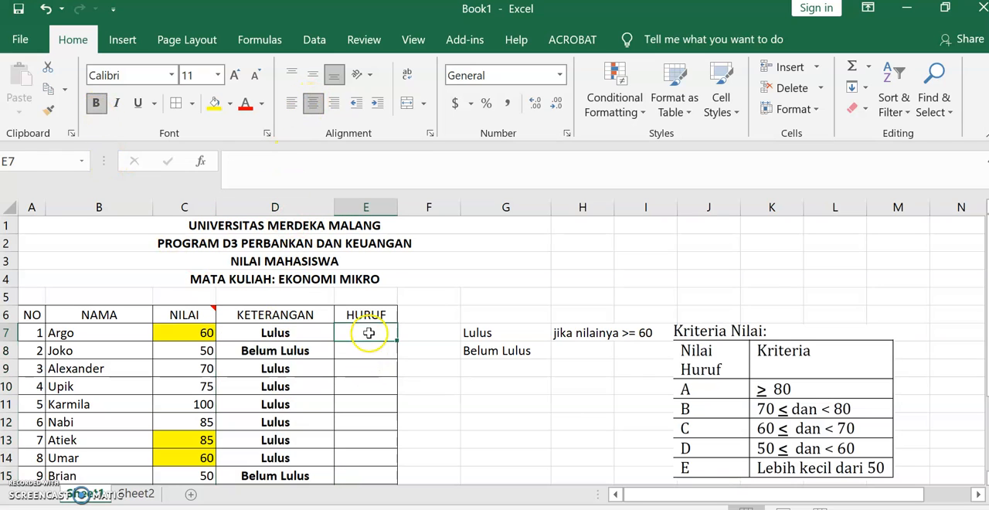
pyautogui.moveTo(403, 202); pyautogui.dragTo(428, 207)
pyautogui.click(292, 354)
pyautogui.click(290, 384)
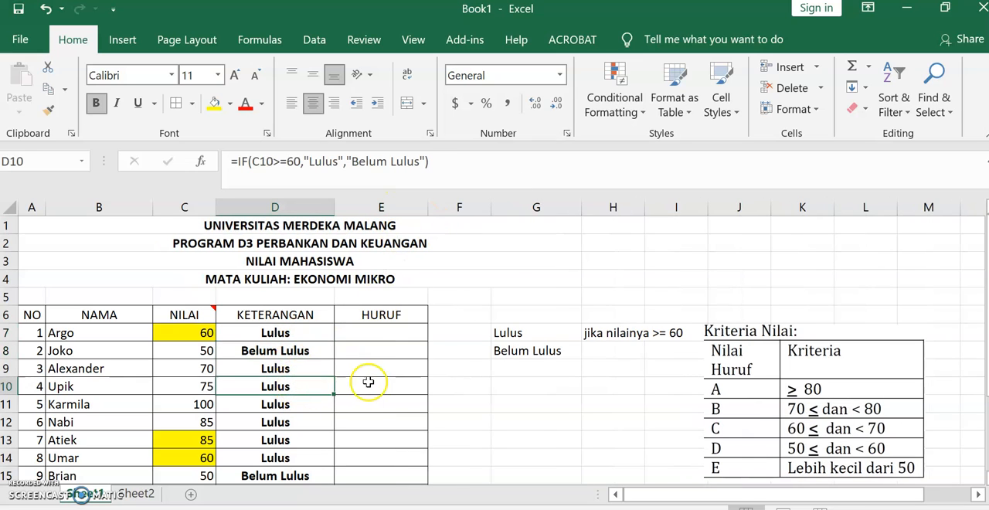
# - Move the Kriteria Nilai picture up and closer to the grade table, starting near the end of column H
pyautogui.click(373, 332)
pyautogui.moveTo(732, 349); pyautogui.dragTo(656, 291)
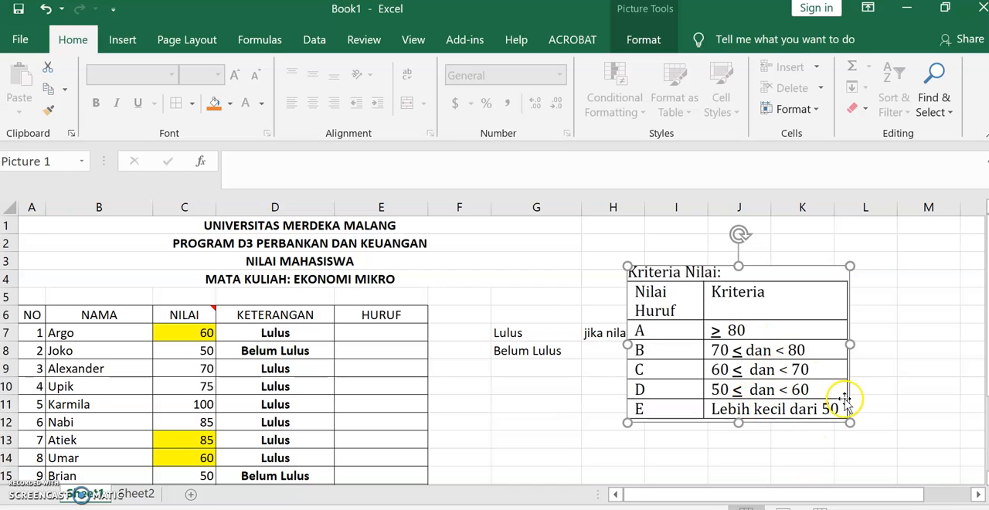
pyautogui.click(382, 333)
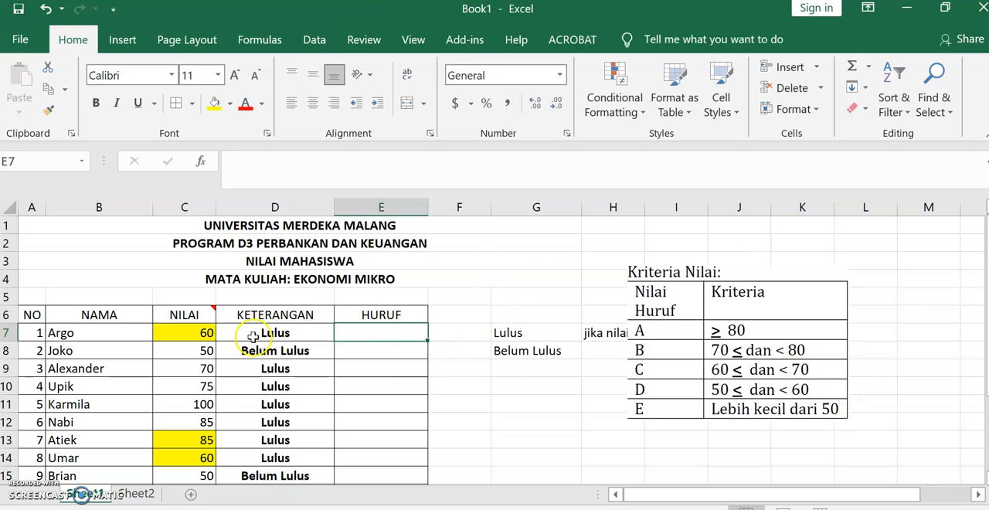
# - Make the header cells from NO to HURUF bold, with A5:E6 selected
pyautogui.click(32, 314)
pyautogui.moveTo(51, 316); pyautogui.dragTo(382, 297)
pyautogui.click(98, 103)
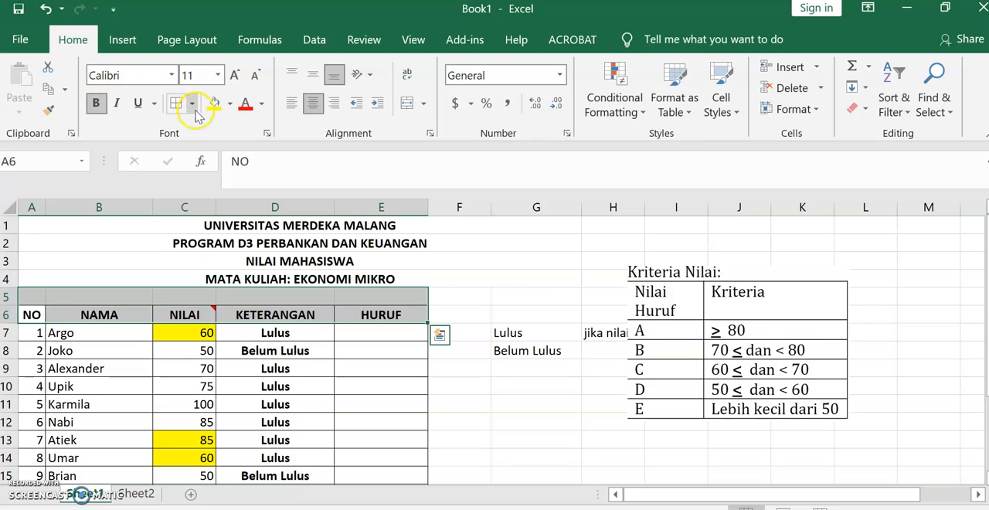
# - Try a yellow fill on the header cells and undo it, then select E7
pyautogui.click(214, 104)
pyautogui.hotkey('ctrl', 'z')
pyautogui.click(344, 344)
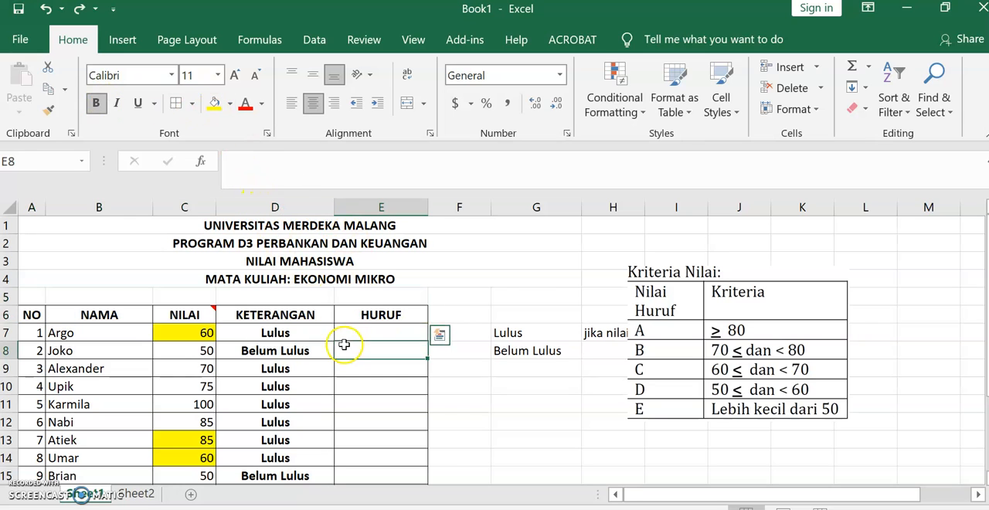
pyautogui.click(379, 333)
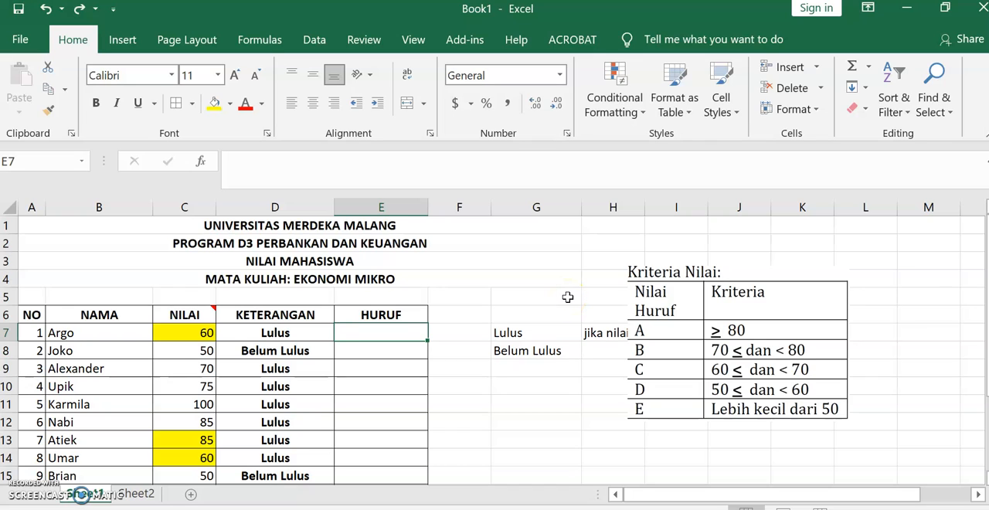
# - Start an IF function in E7 that tests C7>=80 and returns "A" when true
pyautogui.write('=')
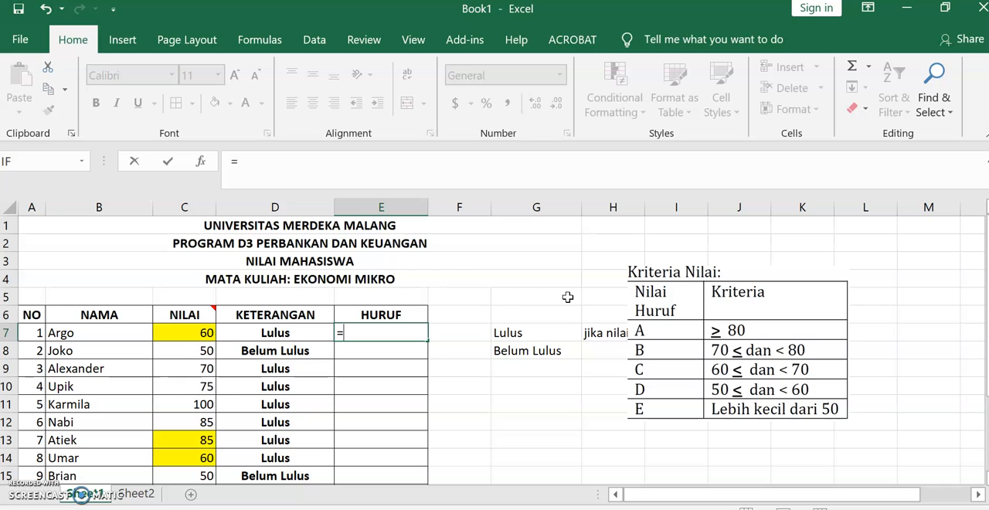
pyautogui.click(31, 160)
pyautogui.moveTo(646, 142); pyautogui.dragTo(762, 136)
pyautogui.click(219, 334)
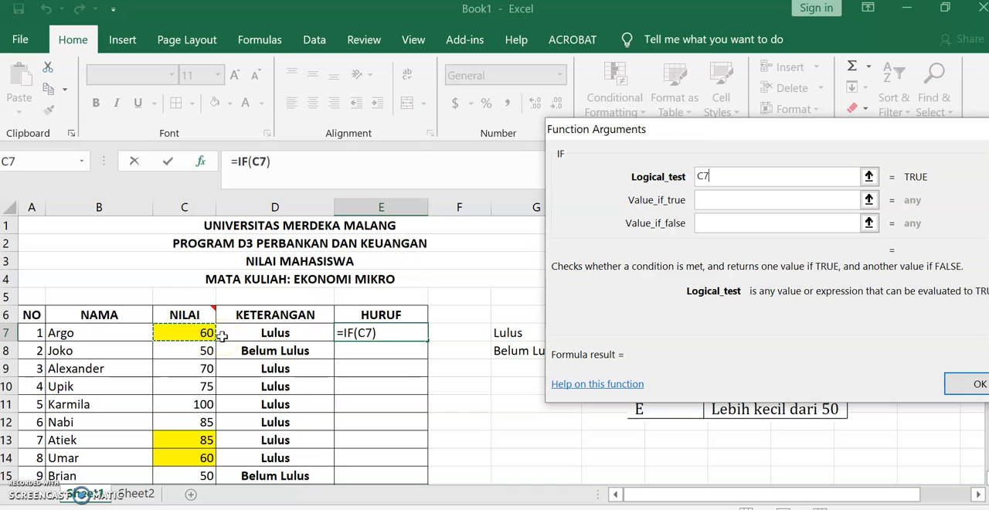
pyautogui.write('>=80')
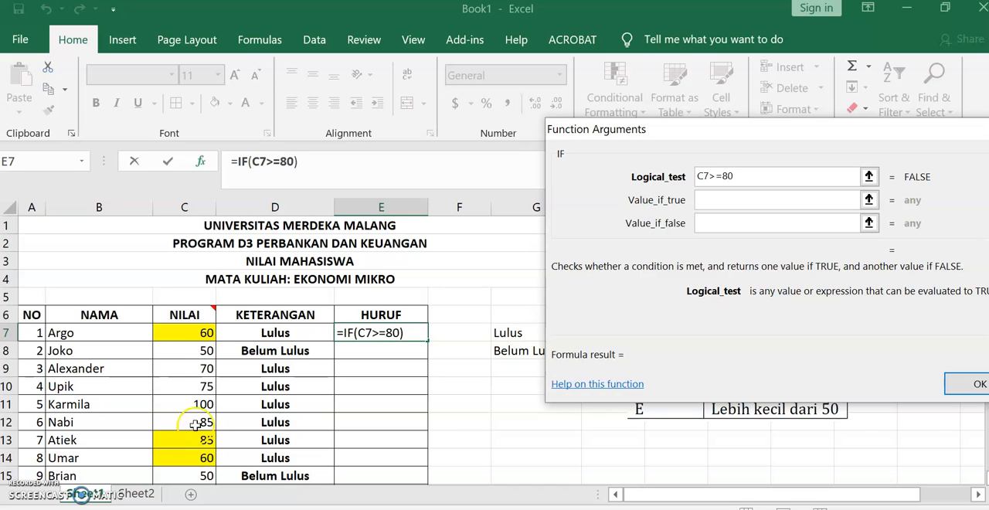
pyautogui.click(740, 202)
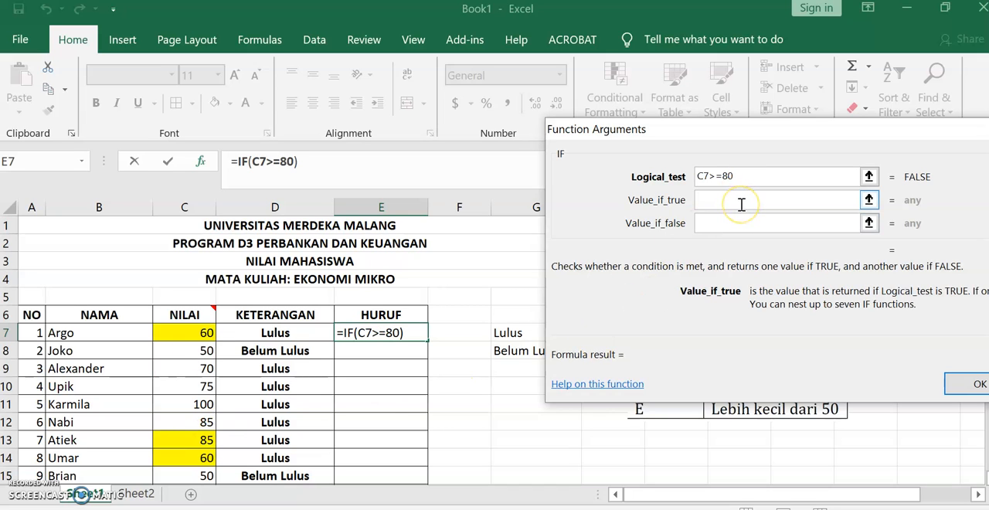
pyautogui.write('A')
pyautogui.click(771, 226)
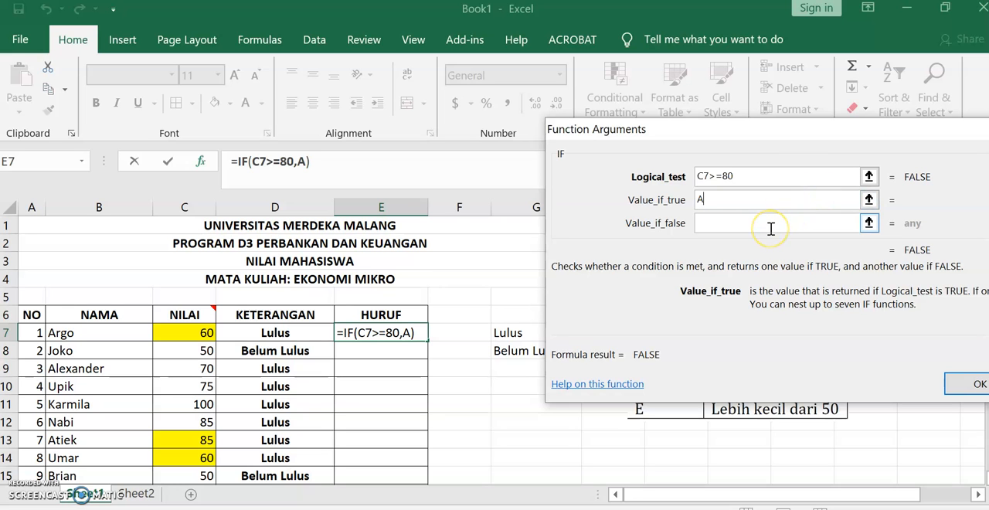
pyautogui.moveTo(794, 137); pyautogui.dragTo(728, 101)
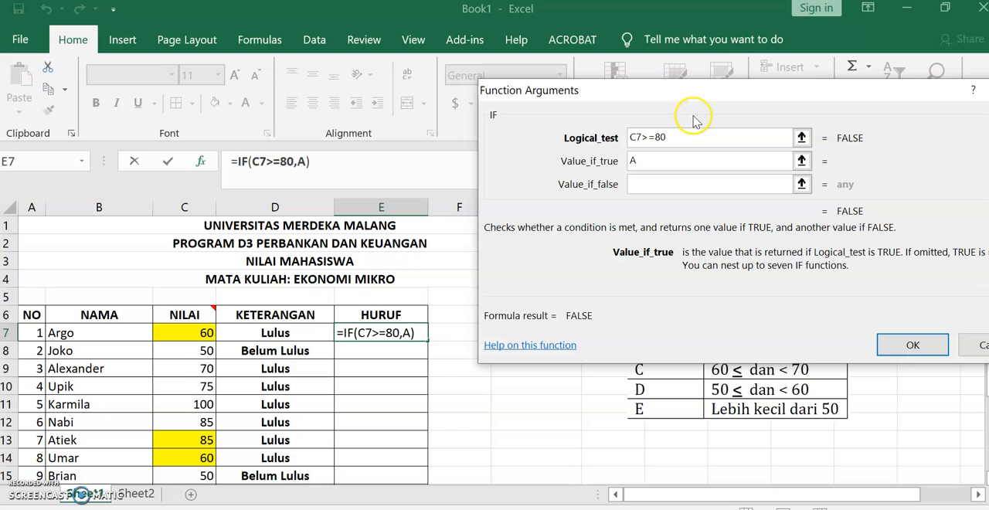
pyautogui.click(678, 185)
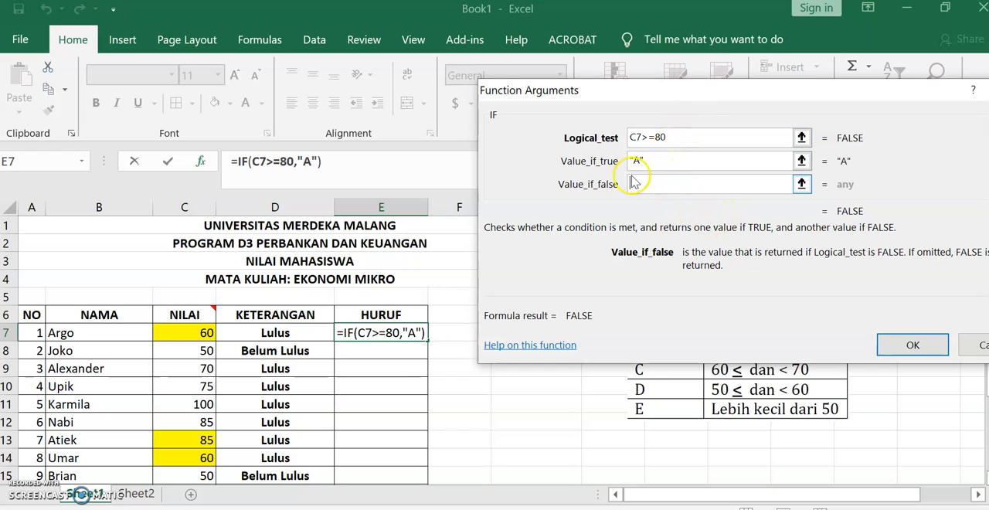
# - Nest a second IF as the false value, testing C7>=70 and returning "B" when true
pyautogui.click(18, 167)
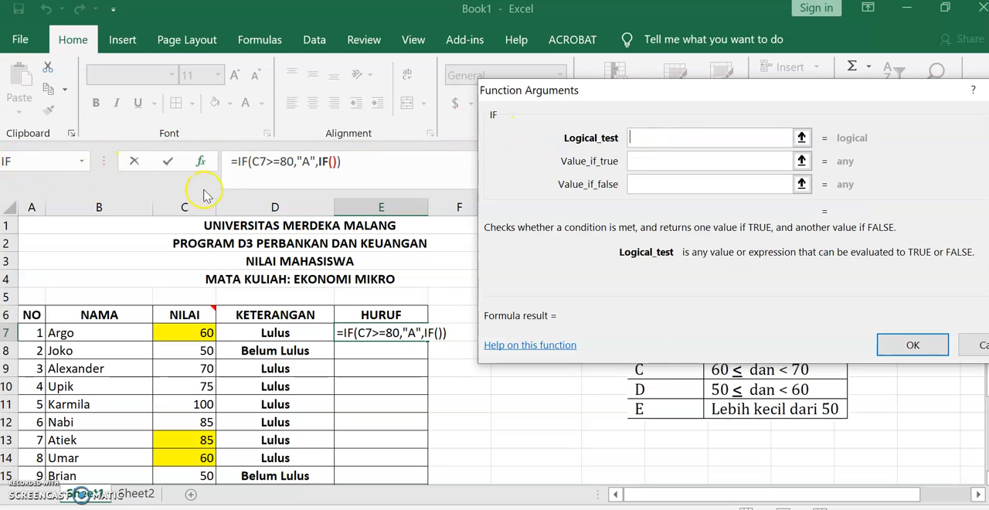
pyautogui.click(175, 340)
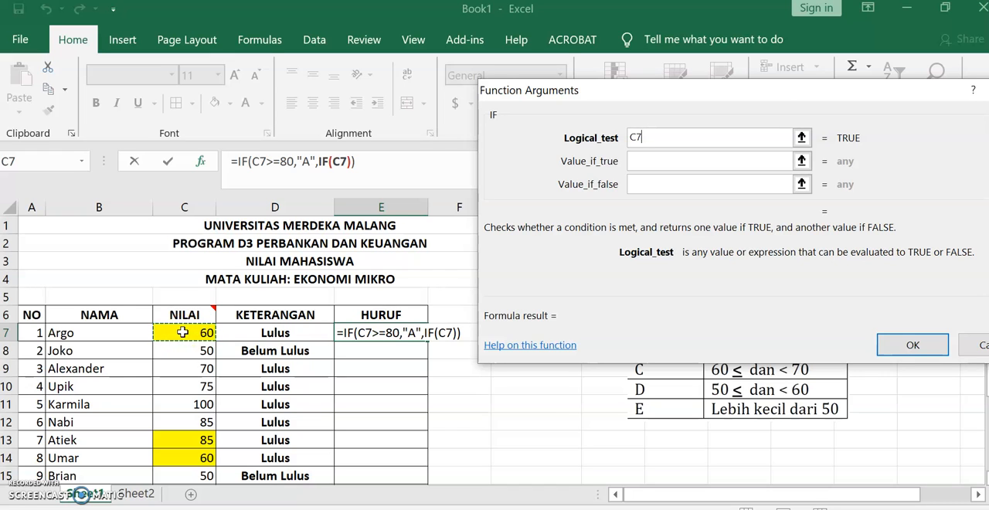
pyautogui.write('>')
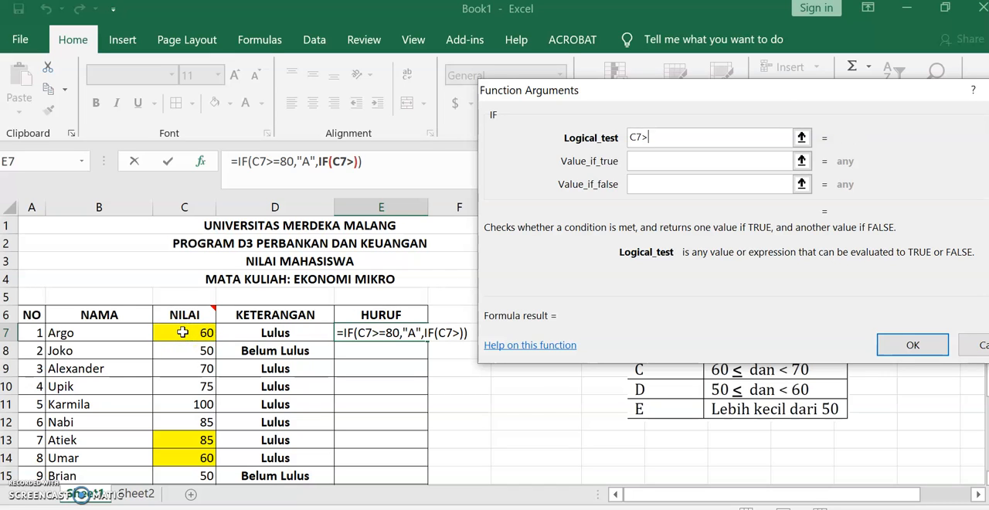
pyautogui.write('=')
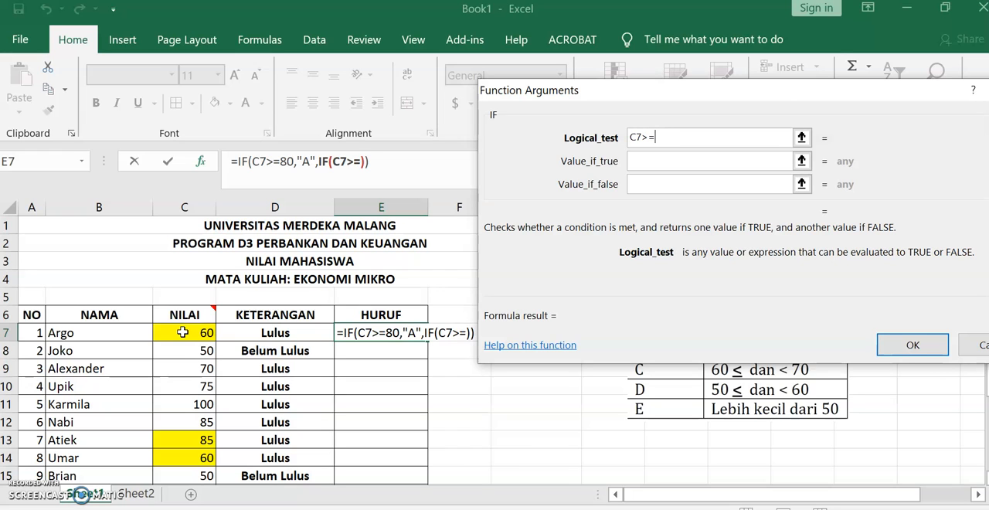
pyautogui.write('70')
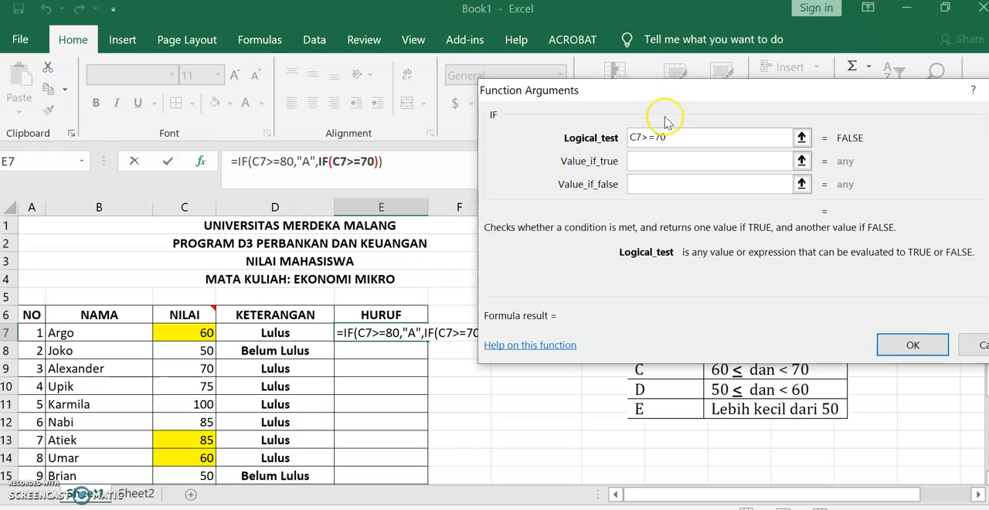
pyautogui.click(656, 162)
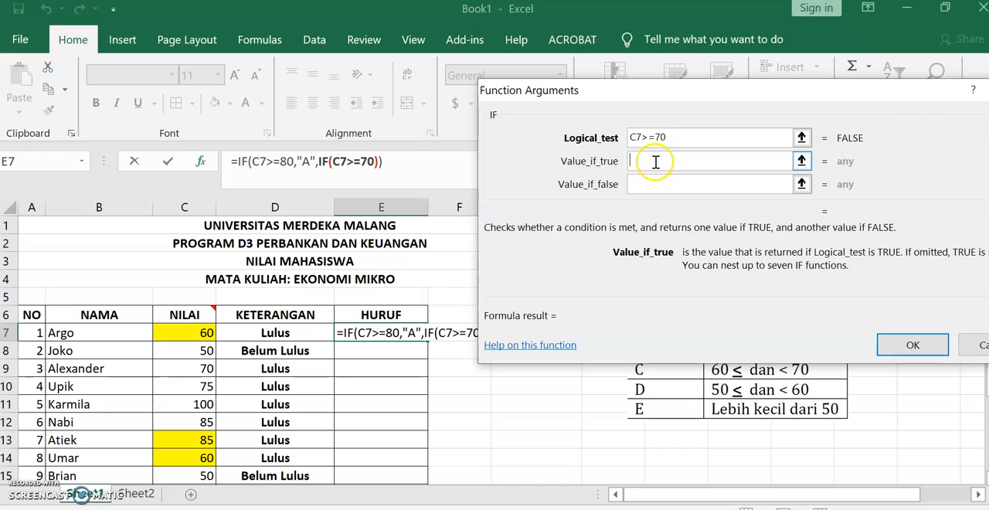
pyautogui.write('B')
pyautogui.click(662, 187)
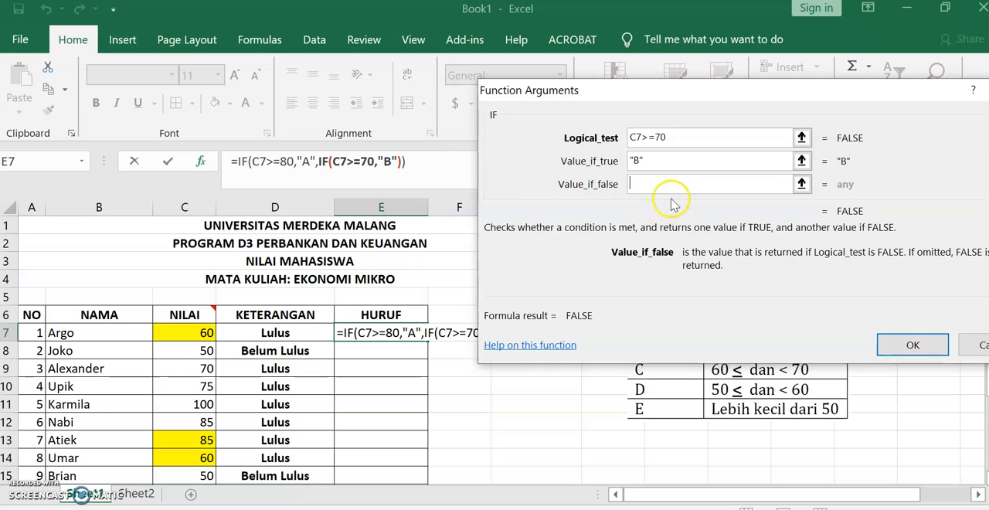
# - Nest a third IF as the false value, testing C7>=60 and returning "C" when true
pyautogui.click(27, 162)
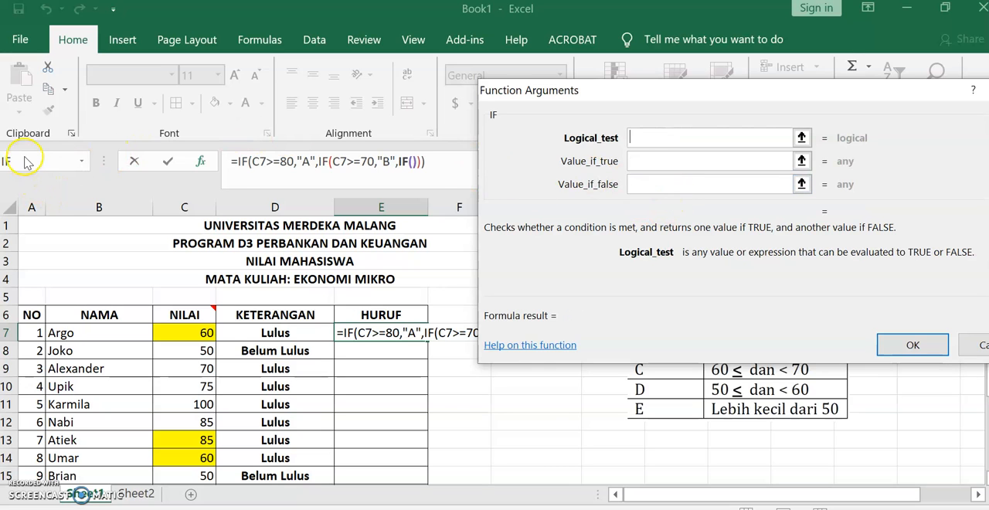
pyautogui.click(205, 332)
pyautogui.write('>=60')
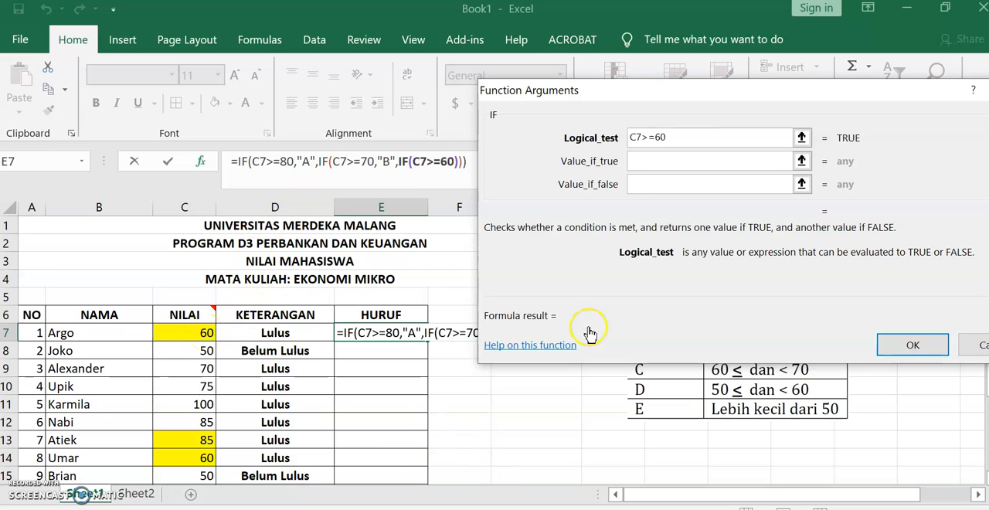
pyautogui.click(649, 164)
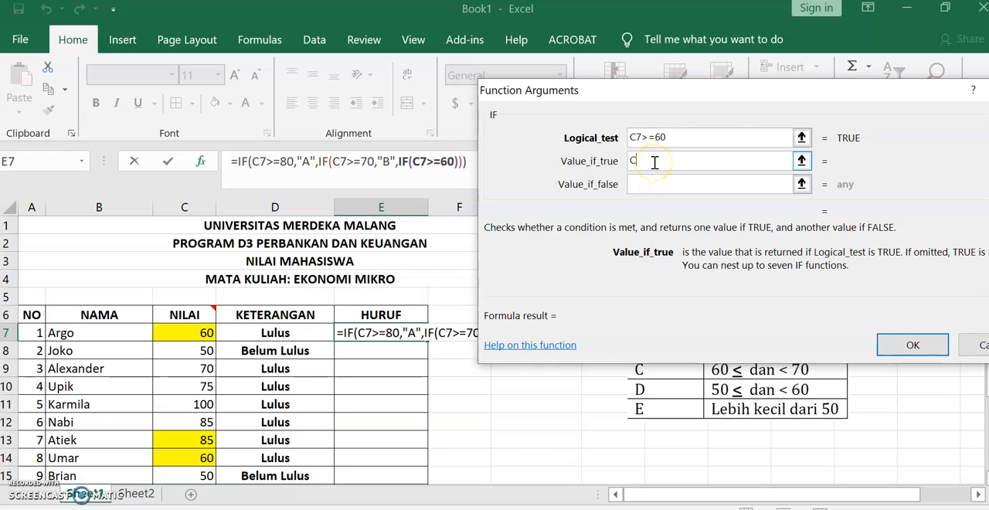
pyautogui.write('C')
pyautogui.click(668, 184)
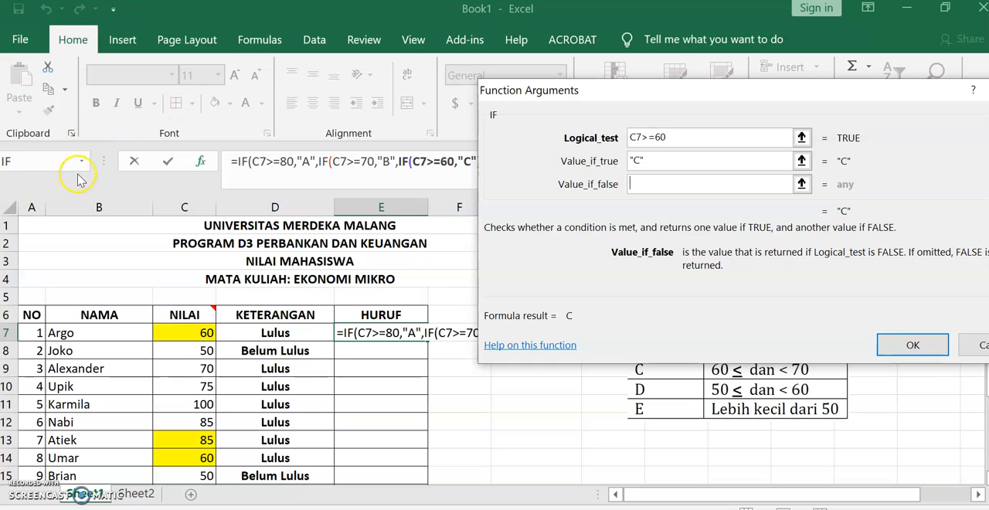
# - Nest a fourth IF testing C7>=50 that returns "D" when true and "E" when false, and complete the formula
pyautogui.click(15, 162)
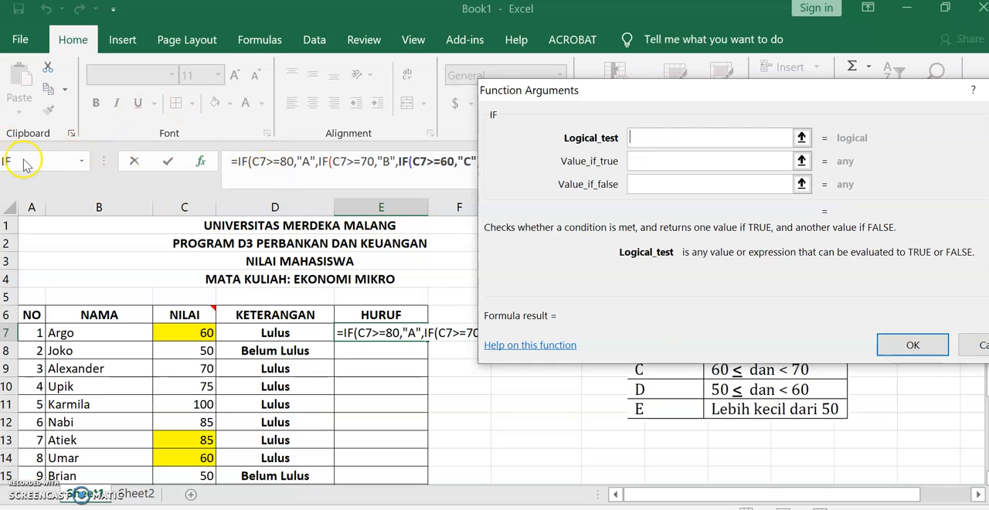
pyautogui.click(188, 330)
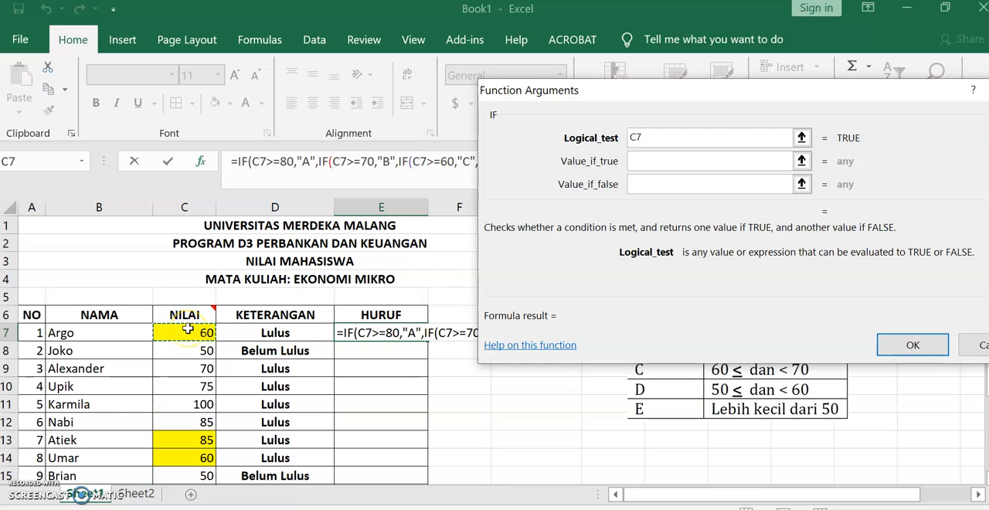
pyautogui.write('>=50')
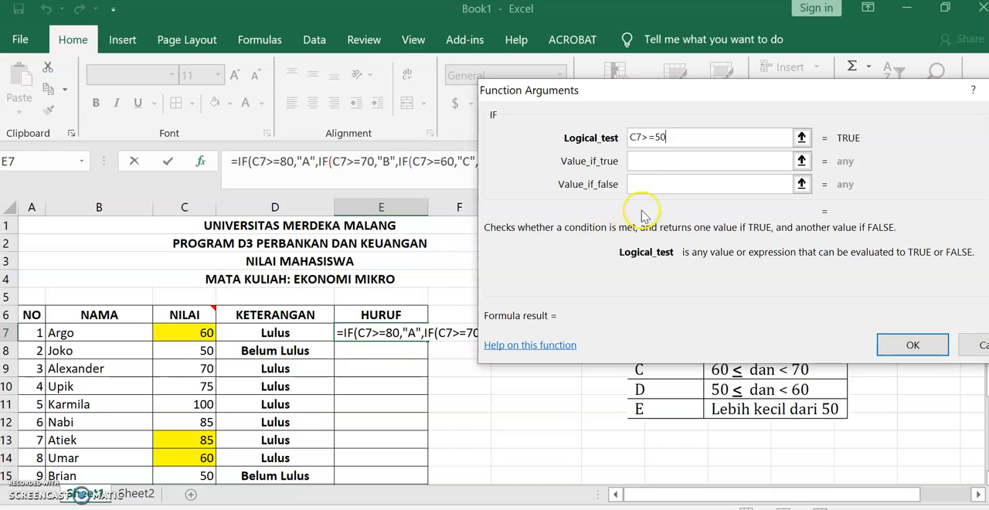
pyautogui.click(666, 164)
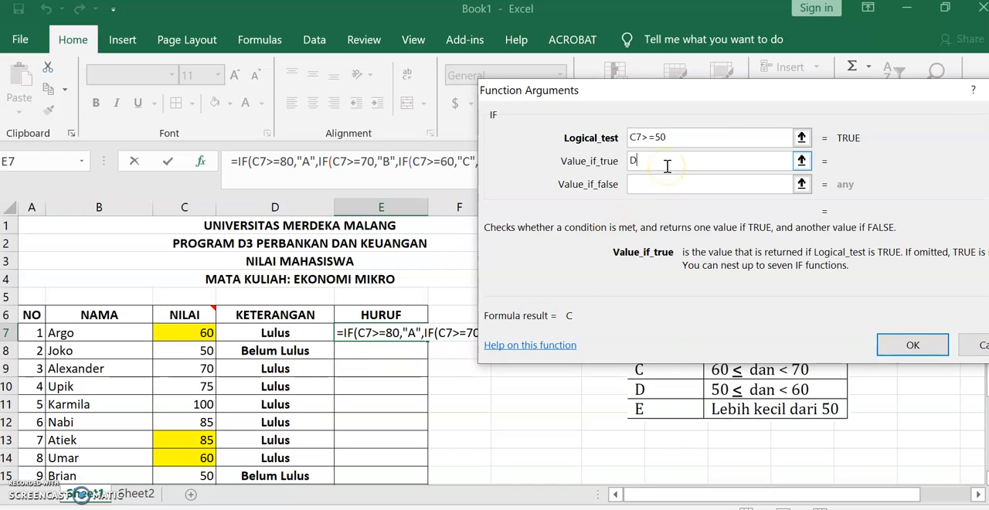
pyautogui.write('D')
pyautogui.click(690, 187)
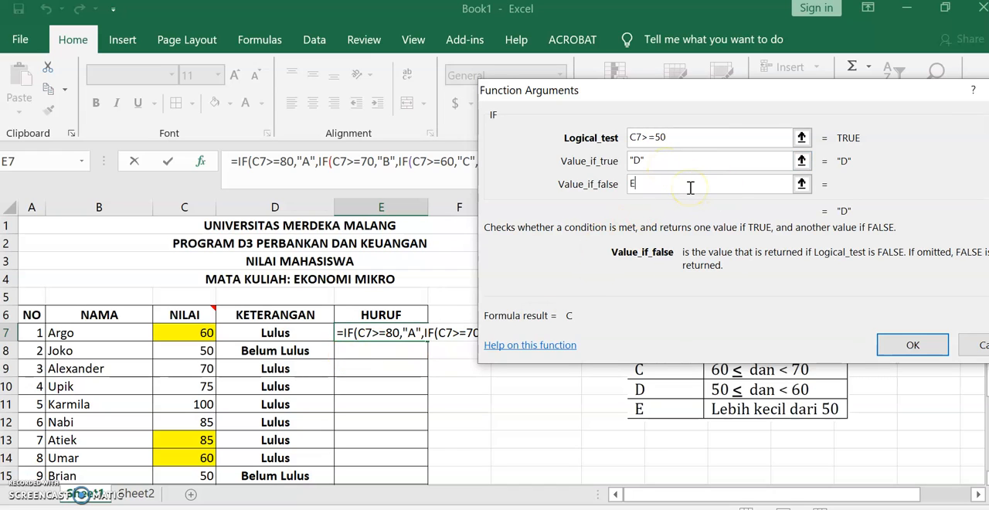
pyautogui.write('E')
pyautogui.click(881, 340)
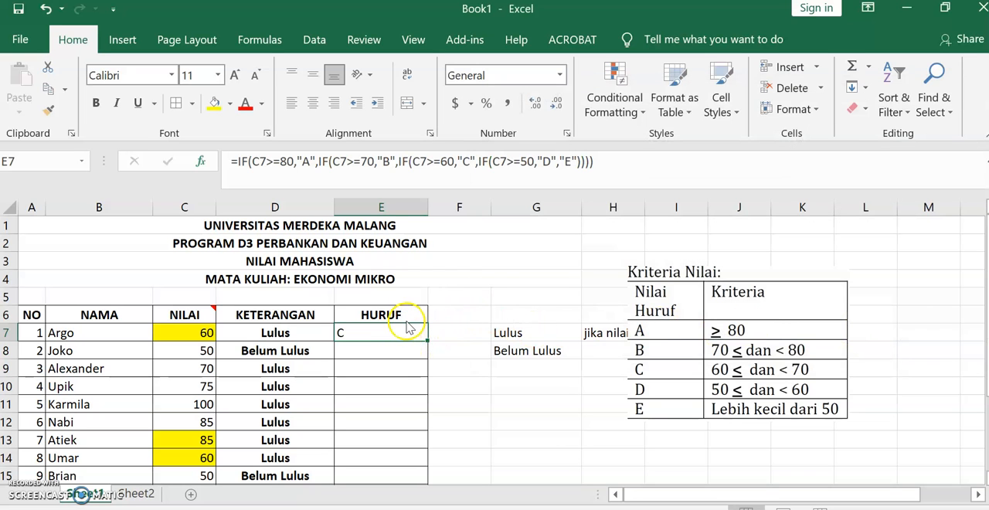
# - Copy the letter-grade formula from E7 down the HURUF column to E21
pyautogui.moveTo(430, 342); pyautogui.dragTo(431, 455)
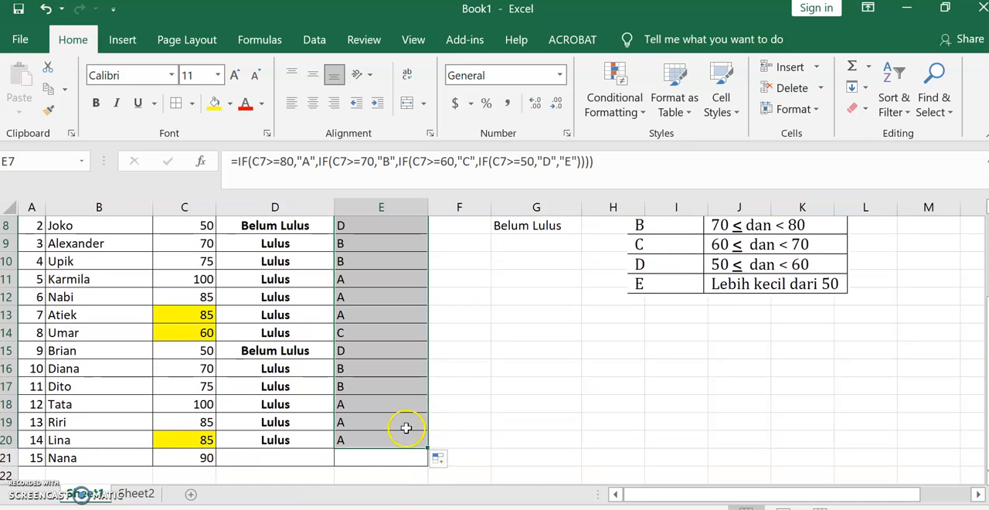
pyautogui.click(420, 443)
pyautogui.moveTo(431, 453); pyautogui.dragTo(438, 470)
pyautogui.scroll(3, 363, 363)
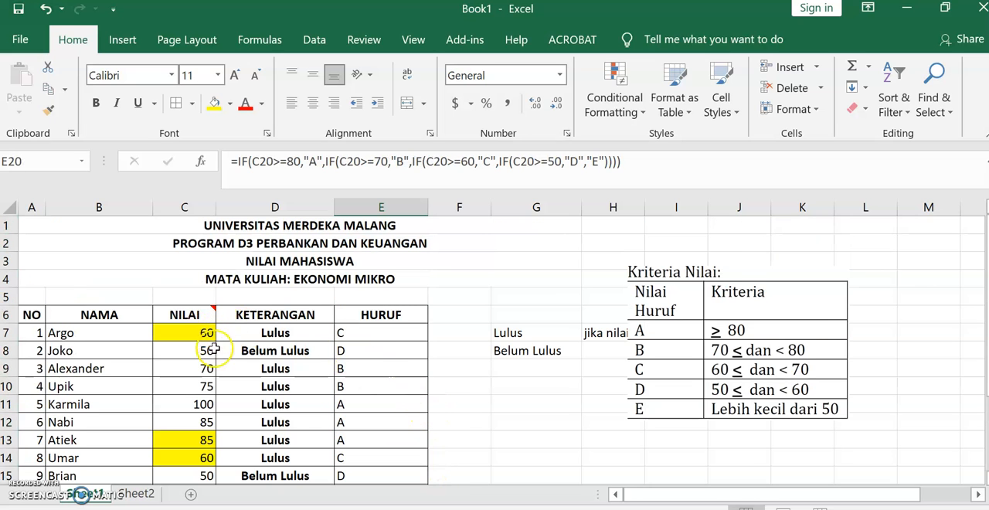
pyautogui.scroll(-4, 255, 387)
pyautogui.scroll(4, 279, 347)
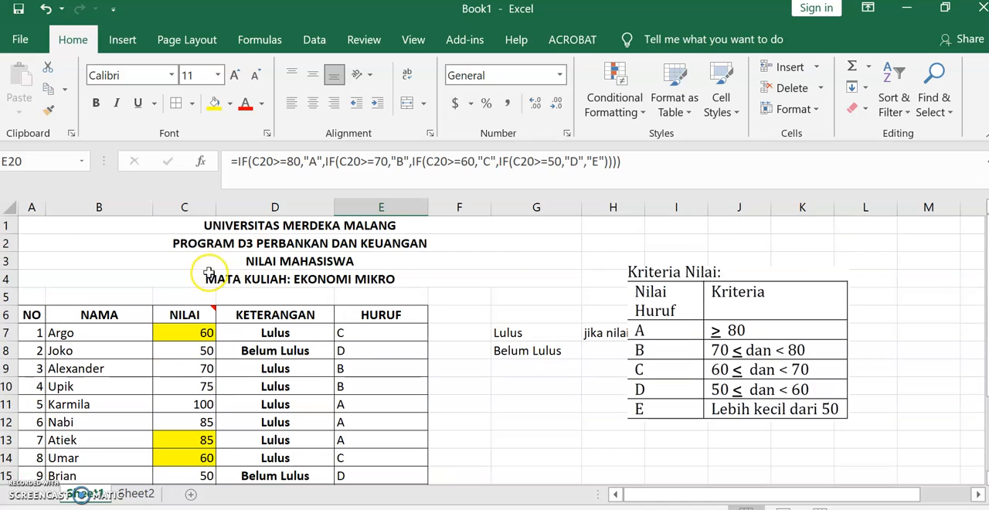
# - Change the NILAI score in C7 to 75
pyautogui.click(205, 333)
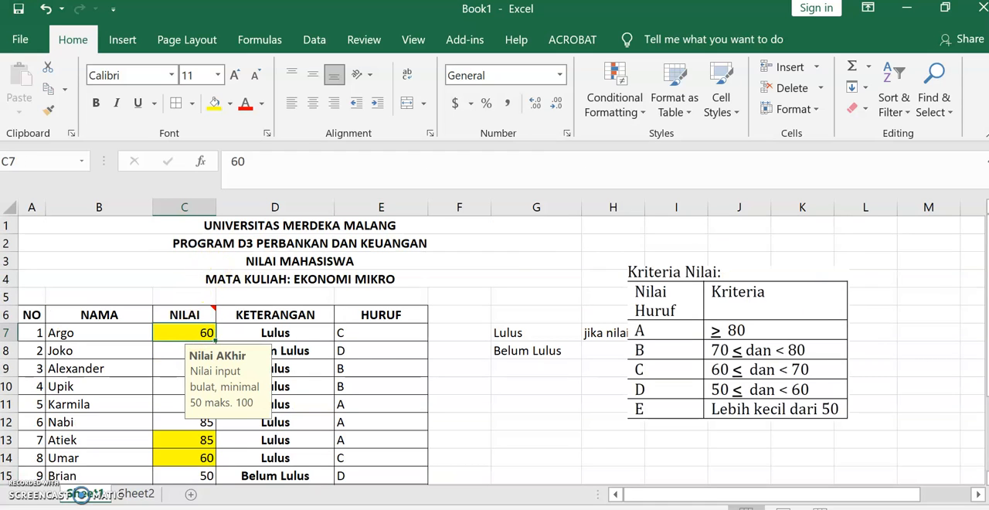
pyautogui.write('7')
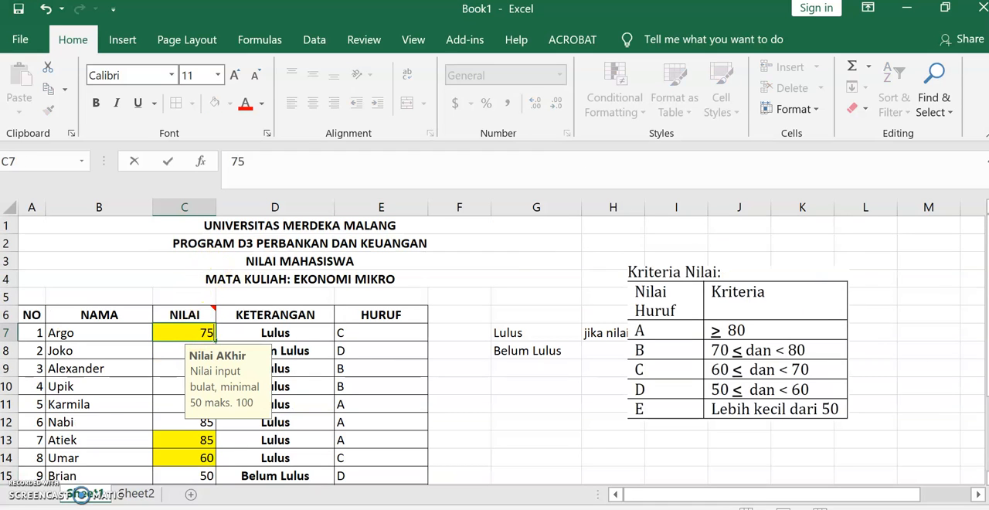
pyautogui.write('5')
pyautogui.press('Return')
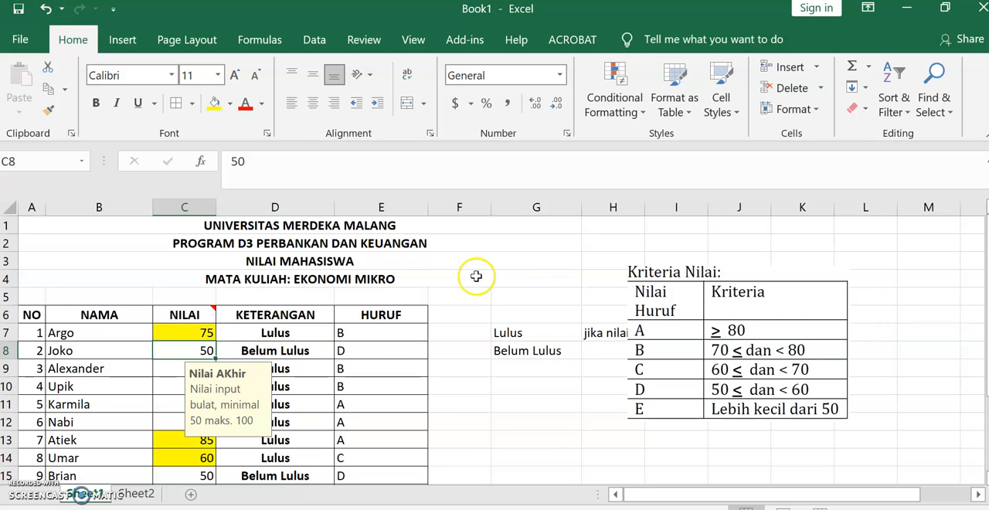
# - Center the letter grades in E7:E20 horizontally
pyautogui.moveTo(378, 333); pyautogui.dragTo(379, 440)
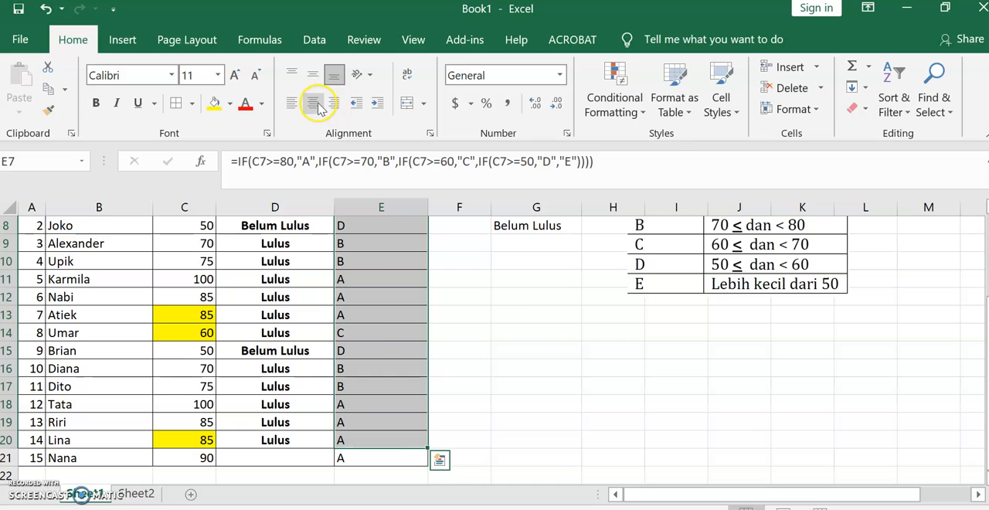
pyautogui.click(313, 103)
pyautogui.scroll(3, 440, 261)
pyautogui.click(433, 387)
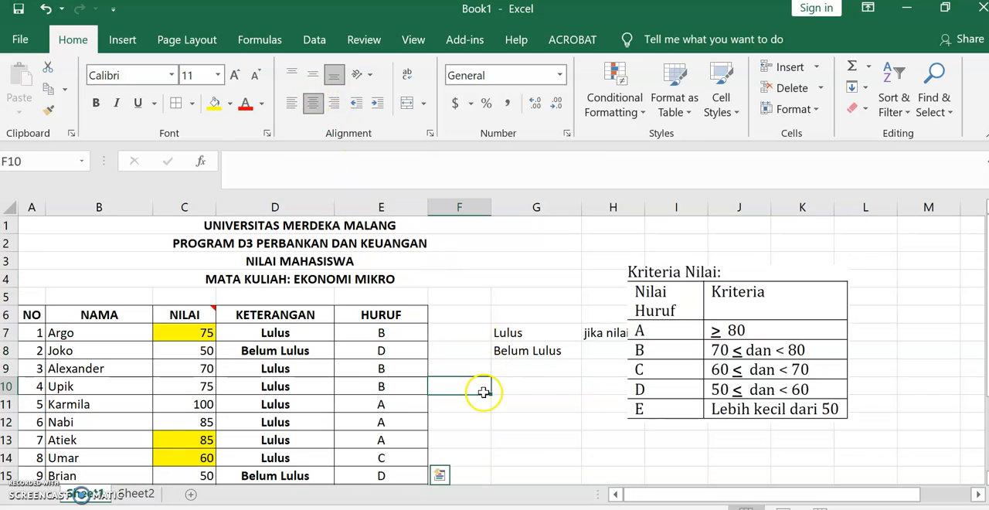
# - Move the criteria picture clear of column L and list Sangat Memuaskan, Memuaskan, Cukup, Kurang and Sangat Kurang in L6:L10
pyautogui.moveTo(792, 310); pyautogui.dragTo(815, 301)
pyautogui.click(863, 309)
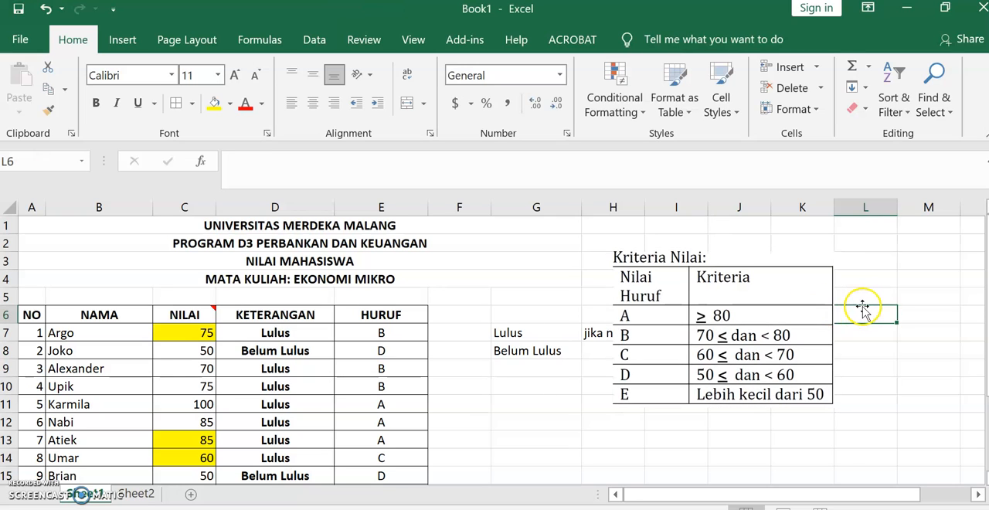
pyautogui.write('Sangat Memuaskan')
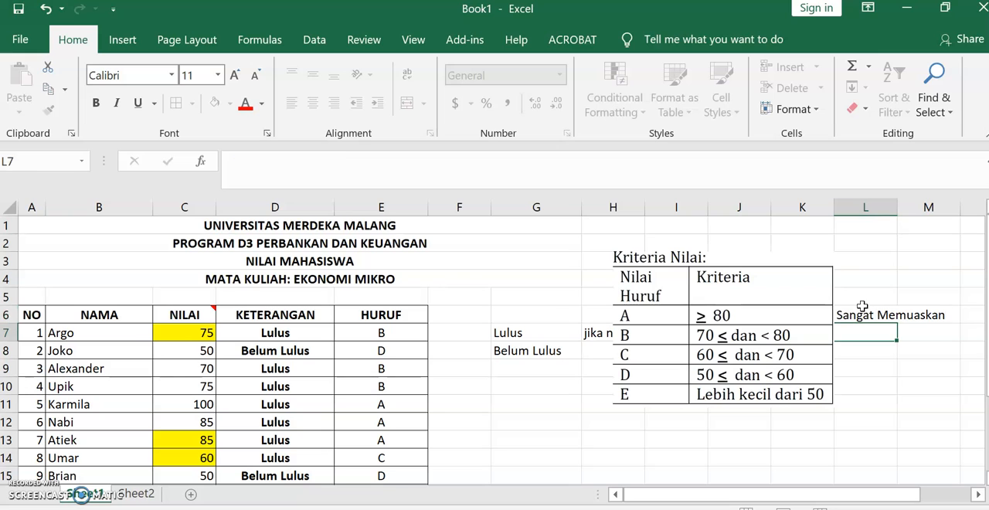
pyautogui.press('Return')
pyautogui.write('Memuaskan')
pyautogui.press('Return')
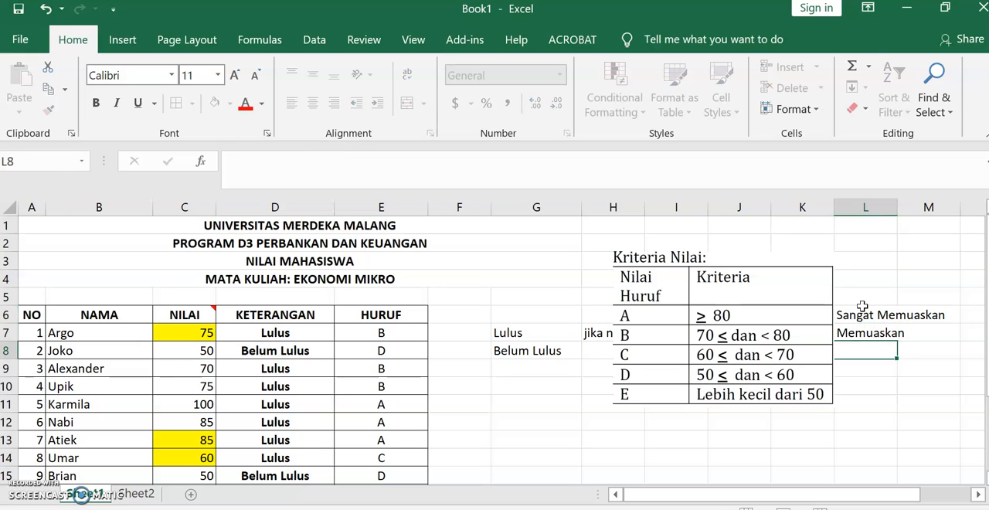
pyautogui.write('Cukup')
pyautogui.press('Return')
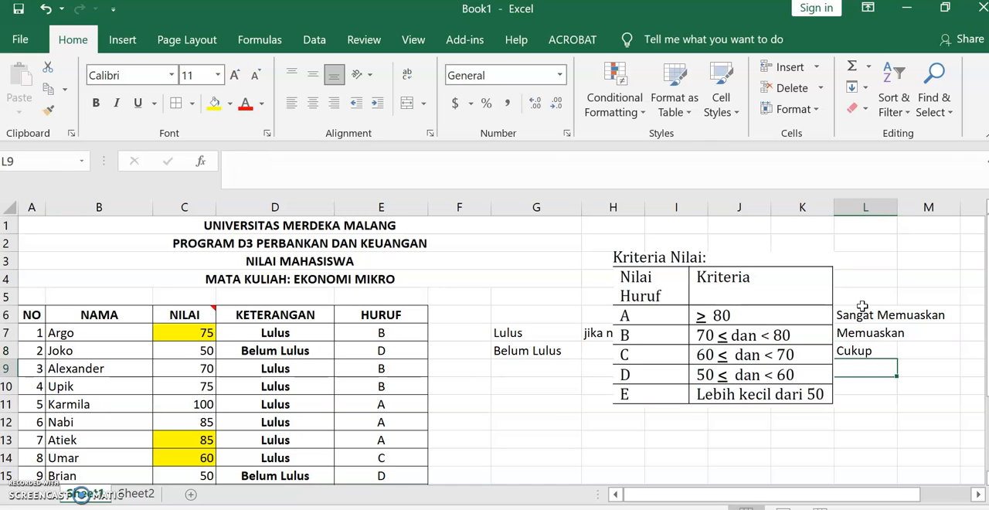
pyautogui.write('Kurang')
pyautogui.press('Return')
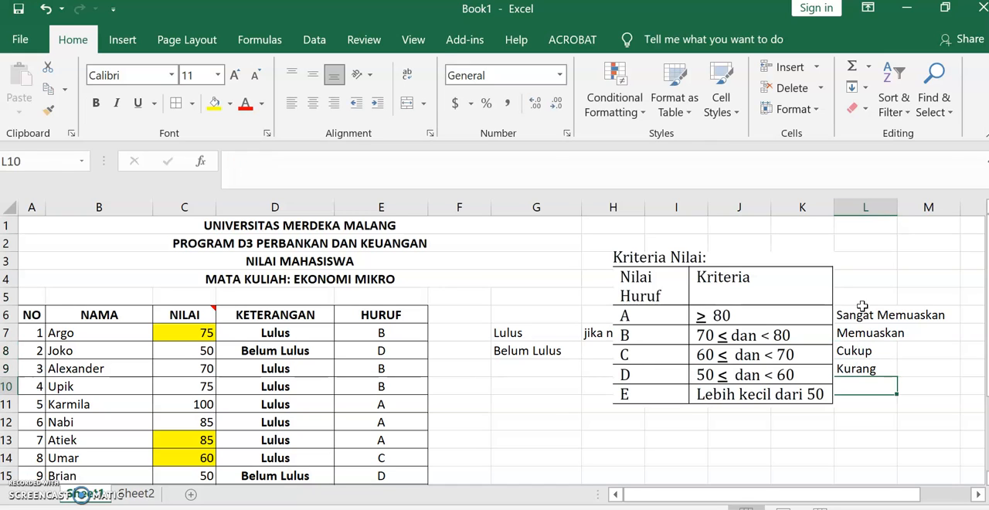
pyautogui.write('Sangat Kurang')
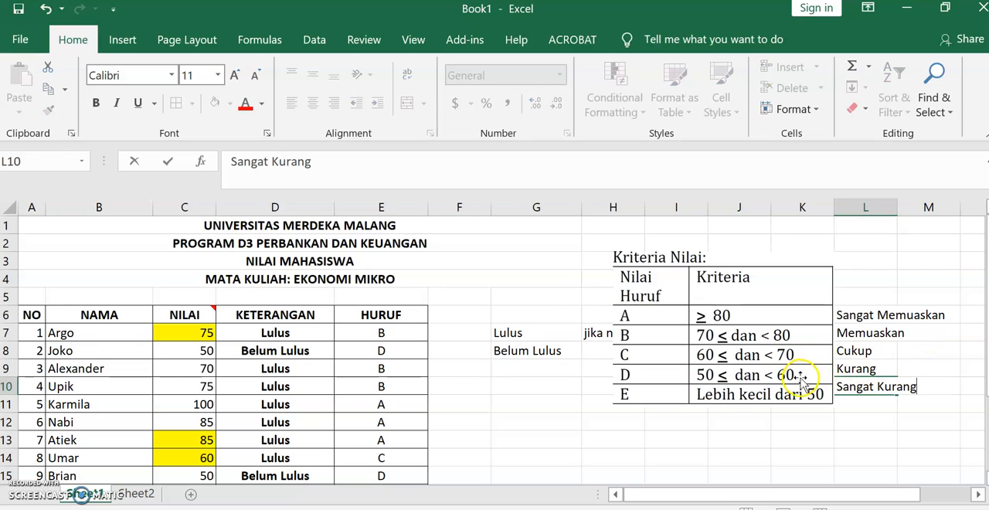
# - Shrink the criteria picture slightly and nudge it against column L so its A–E rows line up with the labels
pyautogui.click(822, 398)
pyautogui.moveTo(831, 408); pyautogui.dragTo(825, 399)
pyautogui.press('Right')
pyautogui.press('Right')
pyautogui.press('Right')
pyautogui.press('Right')
pyautogui.press('Right')
pyautogui.press('Right')
pyautogui.press('Right')
pyautogui.press('Right')
pyautogui.press('Right')
pyautogui.press('Right')
pyautogui.press('Right')
pyautogui.press('Right')
pyautogui.press('Right')
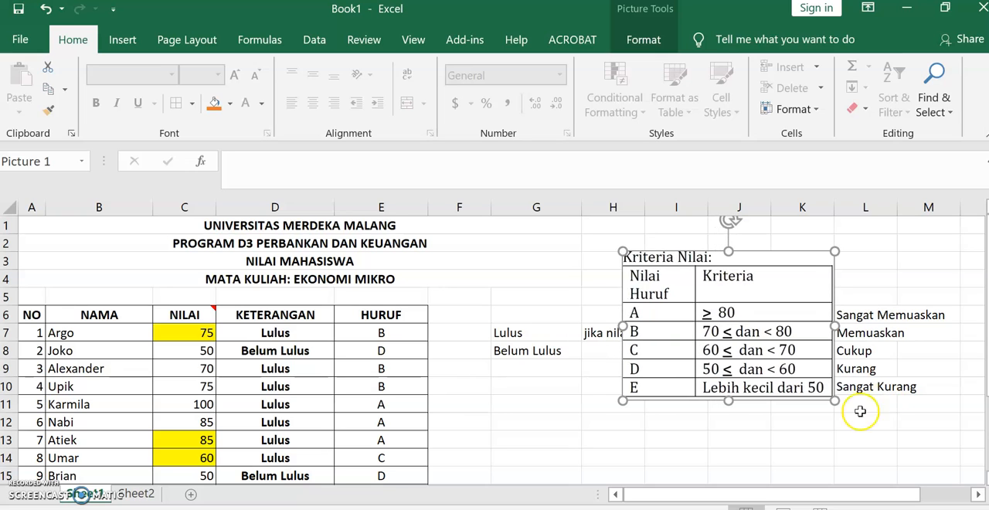
pyautogui.click(792, 422)
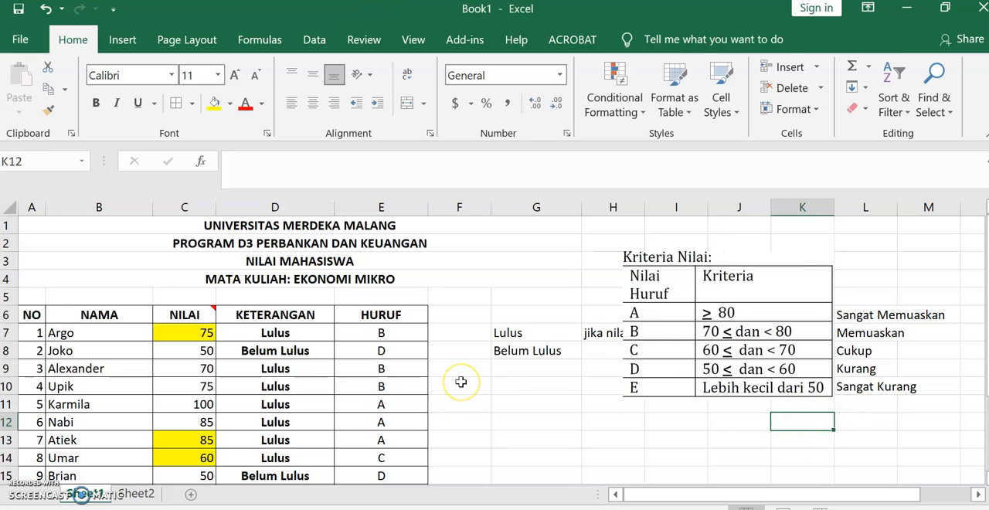
# - Add the header "Predikat" in F6 and give F6:F20 the bordered, centered formatting of the HURUF column, with a bold header
pyautogui.click(478, 313)
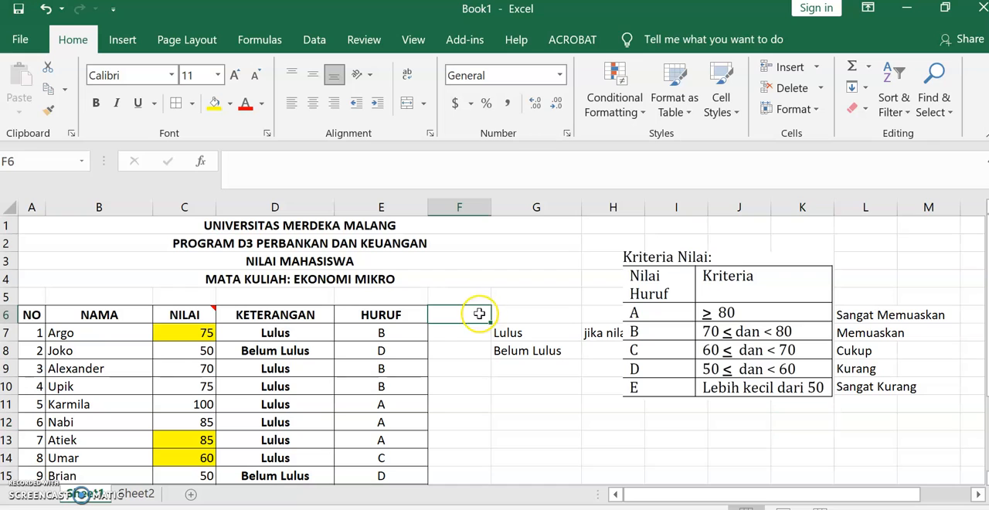
pyautogui.write('P')
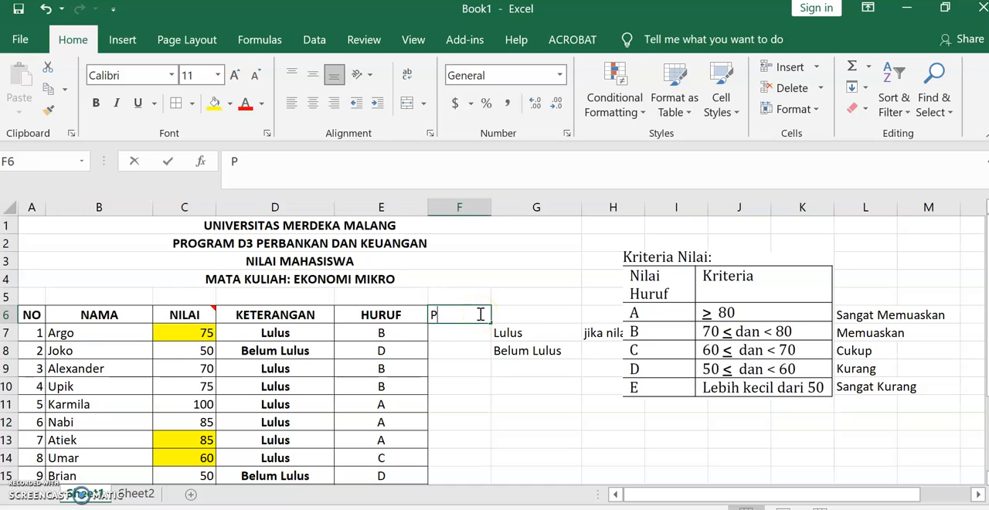
pyautogui.write('redikat')
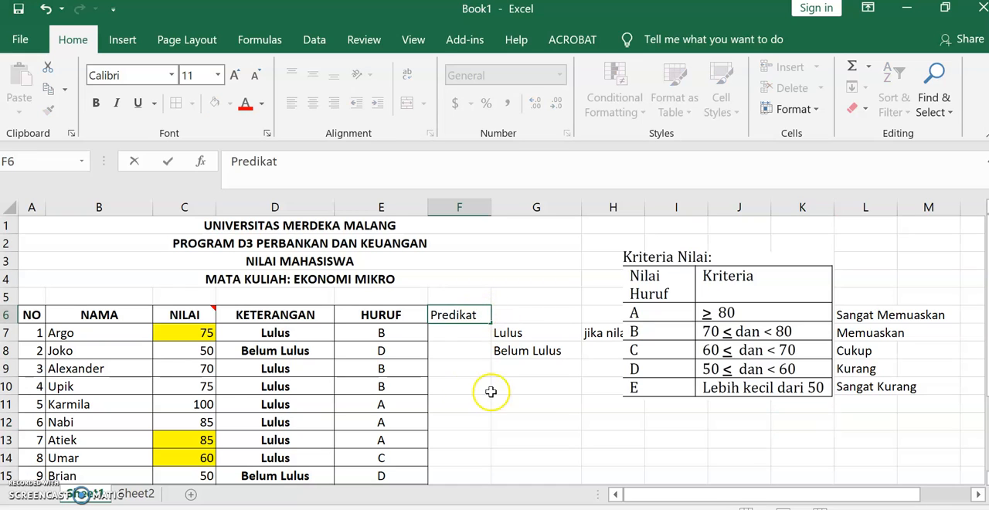
pyautogui.click(490, 397)
pyautogui.moveTo(448, 313); pyautogui.dragTo(464, 451)
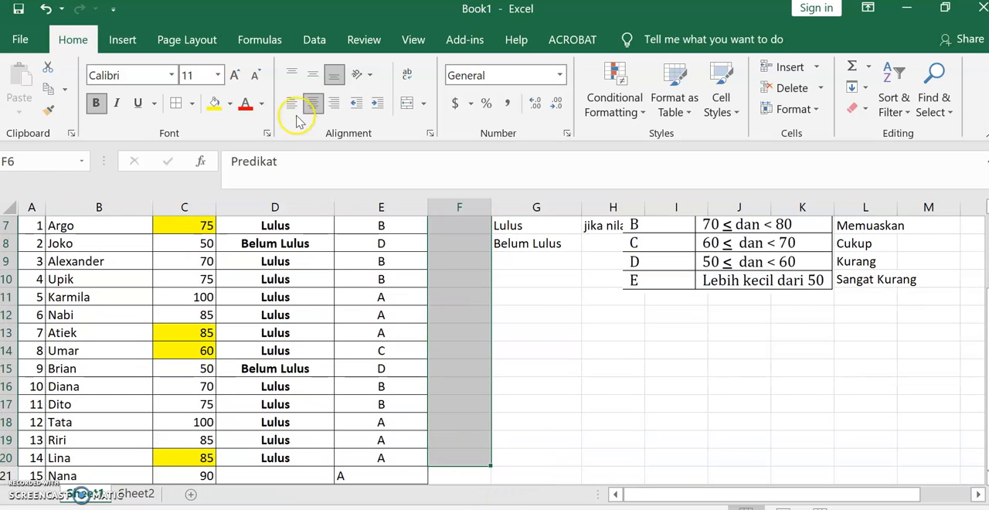
pyautogui.scroll(2, 494, 348)
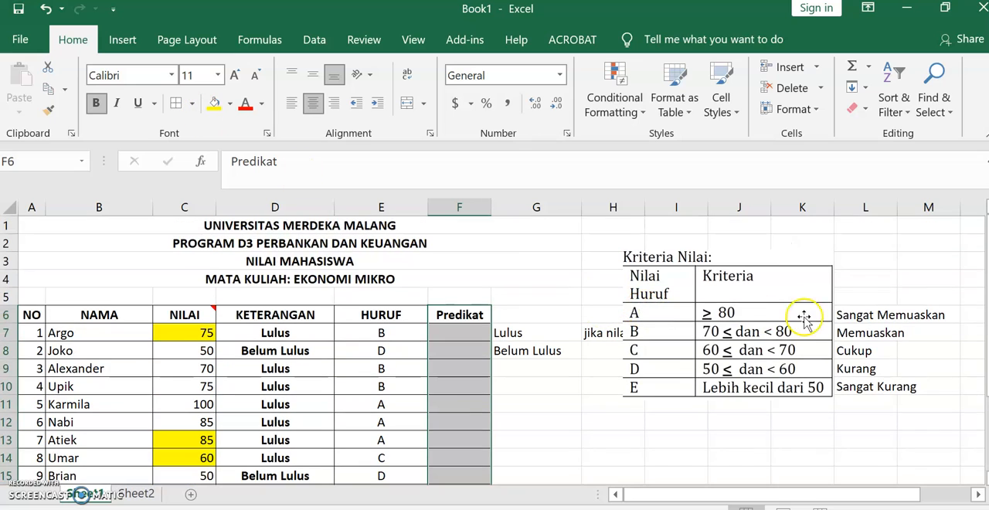
# - Enter the heading "Predikat" in L5 above the descriptive labels
pyautogui.click(869, 294)
pyautogui.write('Predikat')
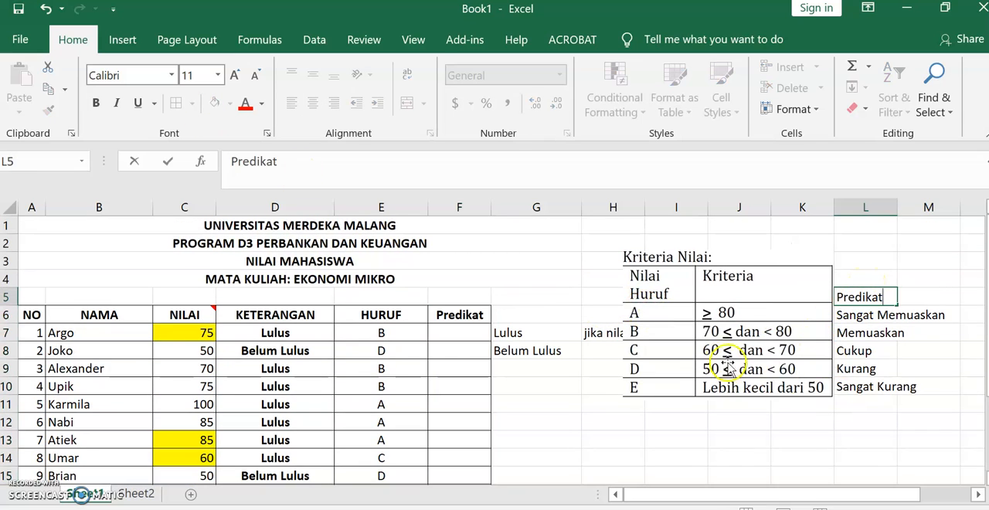
pyautogui.click(531, 401)
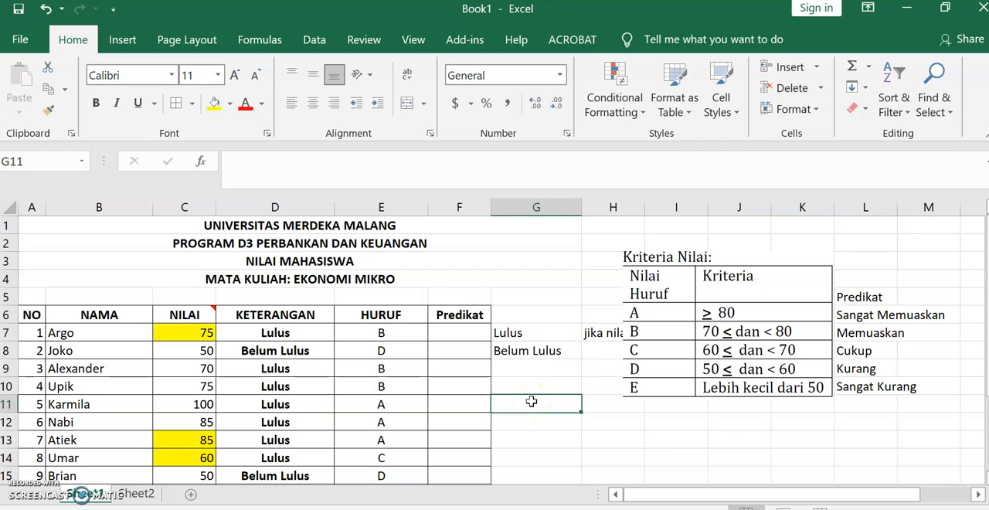